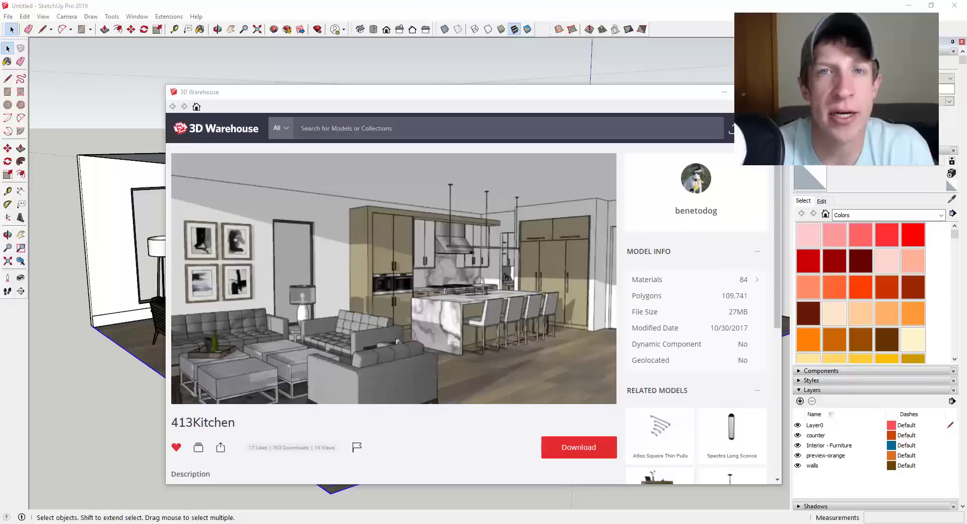
- Review the 413Kitchen model's page and its author's other models in 3D Warehouse, then close the 3D Warehouse
drag(569, 82, 533, 76)
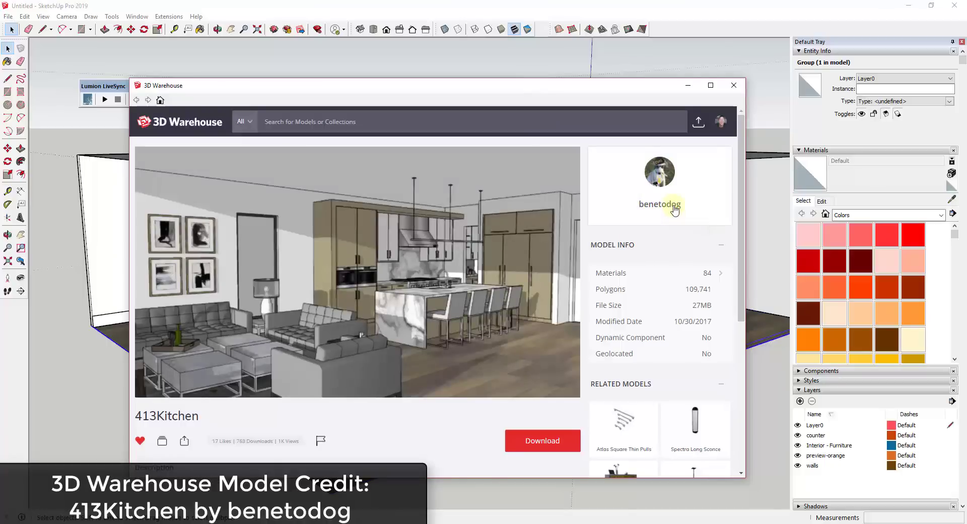
scroll(675, 211, down, 5)
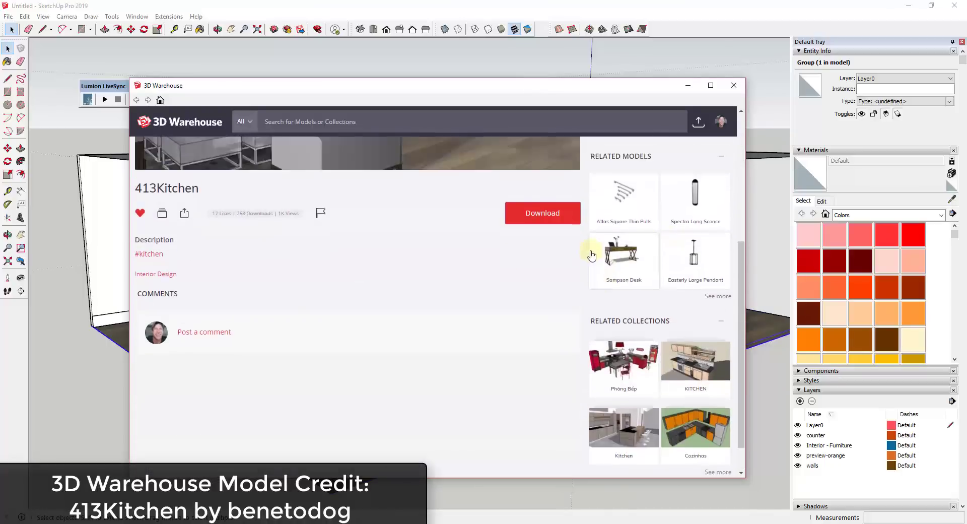
scroll(592, 255, up, 5)
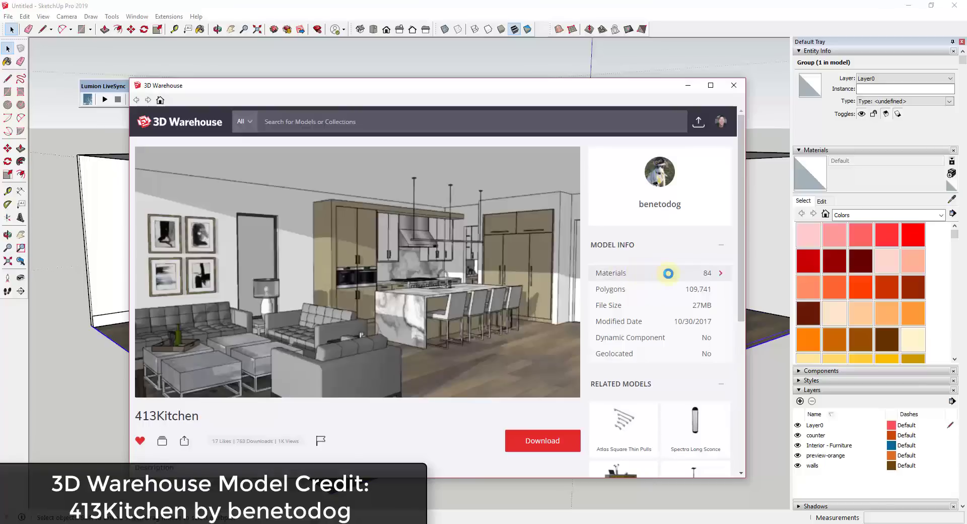
mouse_move(545, 282)
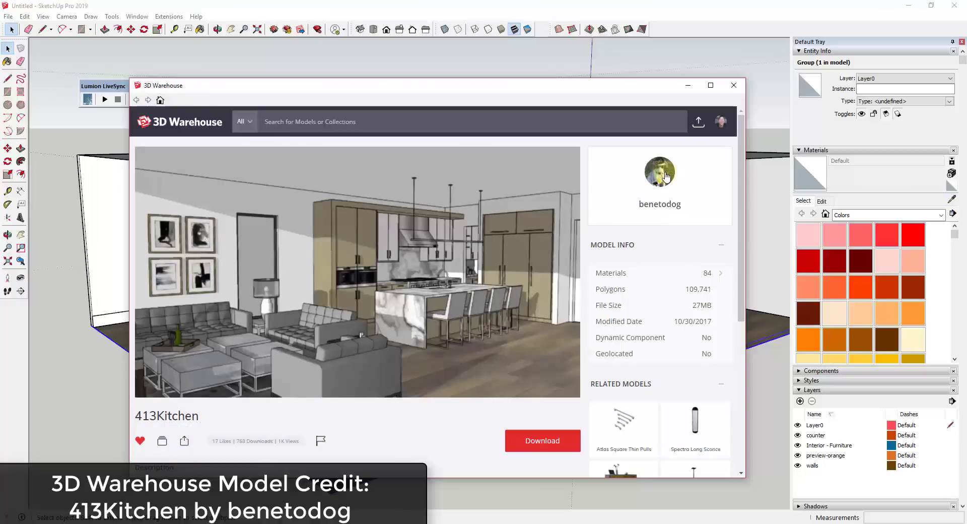
scroll(655, 201, down, 3)
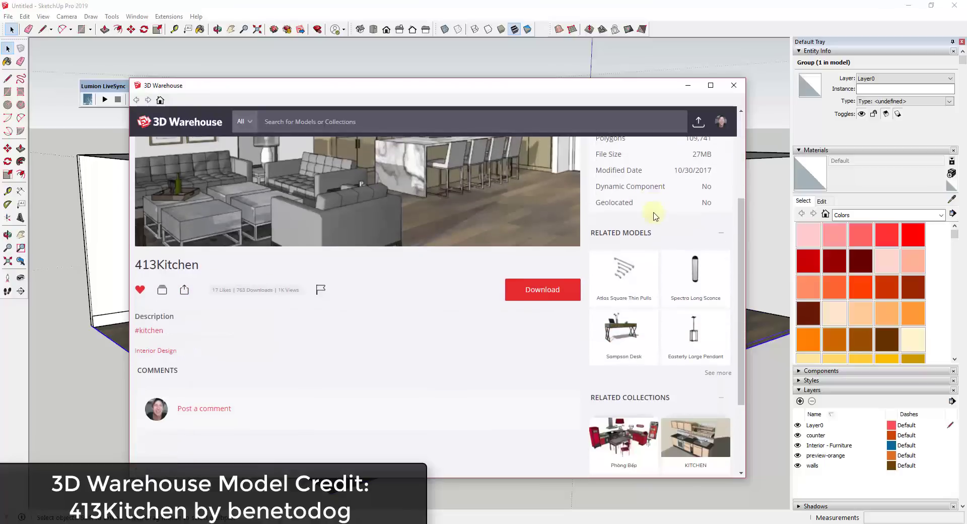
scroll(655, 209, up, 3)
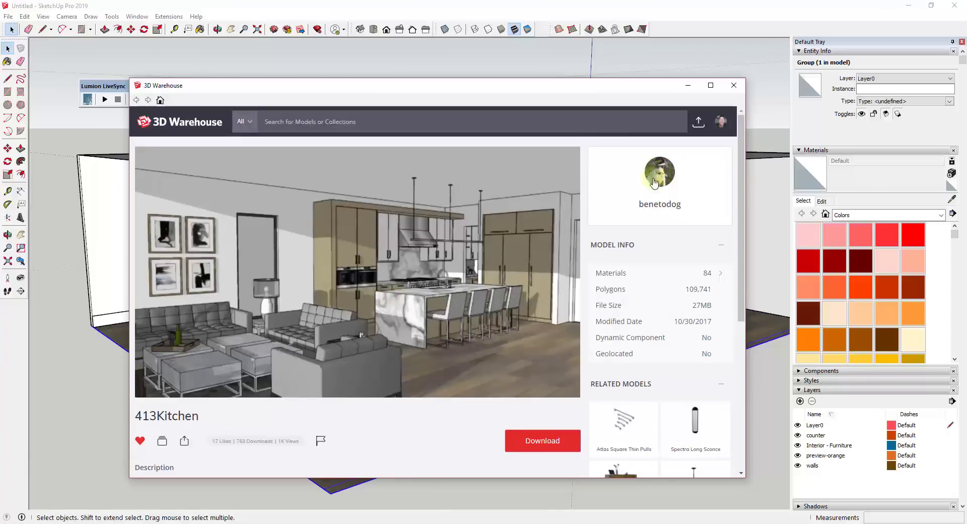
click(657, 179)
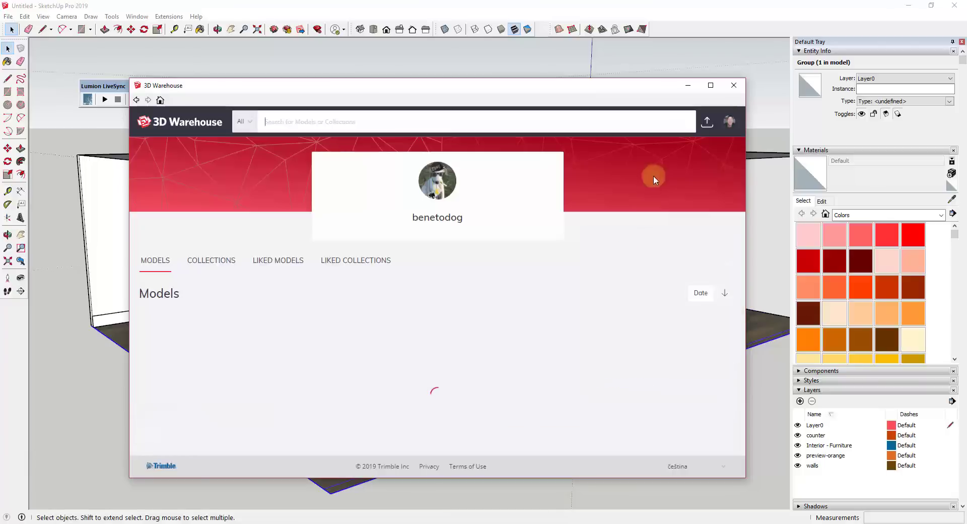
scroll(406, 376, down, 5)
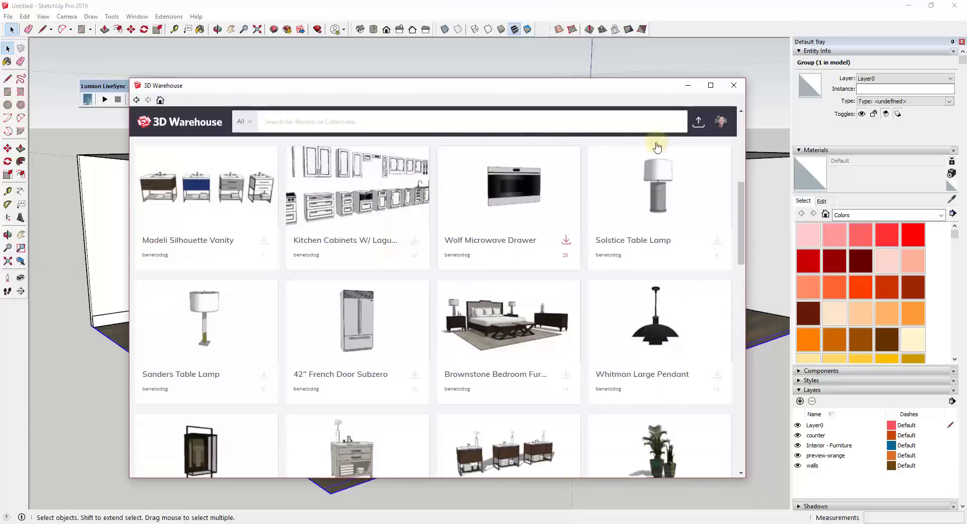
click(734, 86)
- Draw a rectangular wall face closing the open end of the room beside the dark lounge chairs
middle_drag(478, 289, 622, 241)
scroll(472, 280, down, 1)
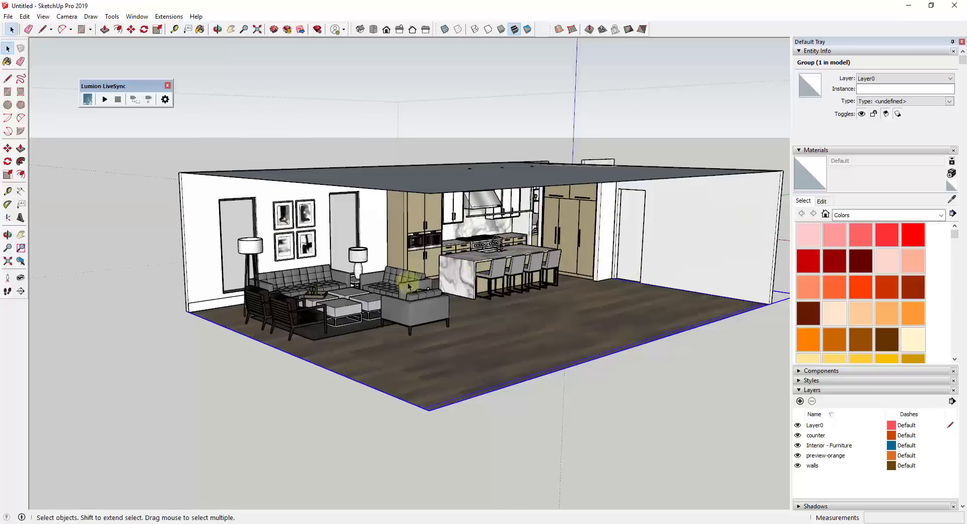
middle_drag(422, 295, 241, 230)
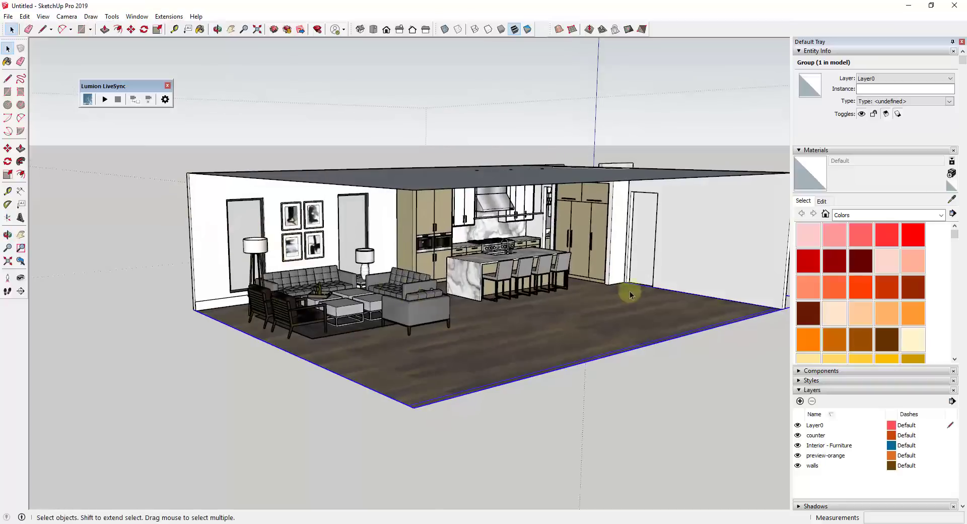
scroll(569, 318, down, 2)
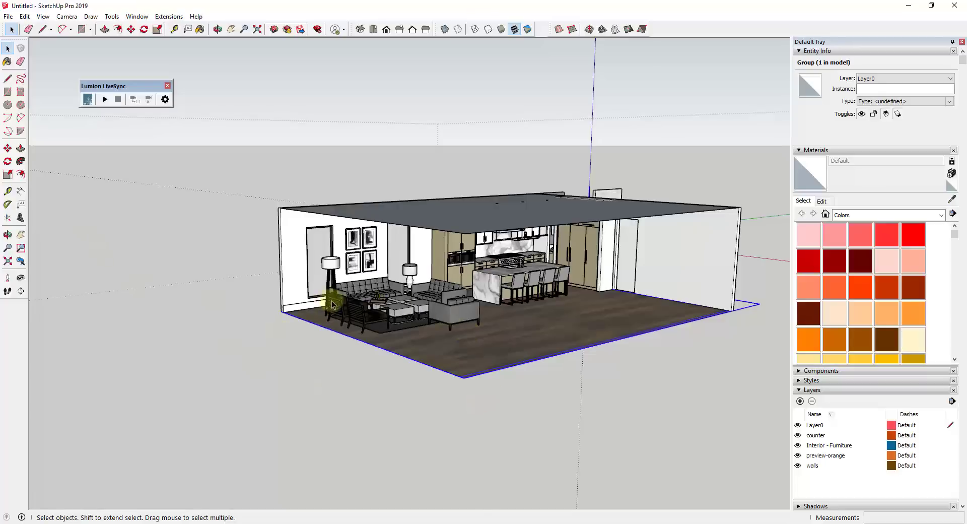
scroll(335, 303, up, 2)
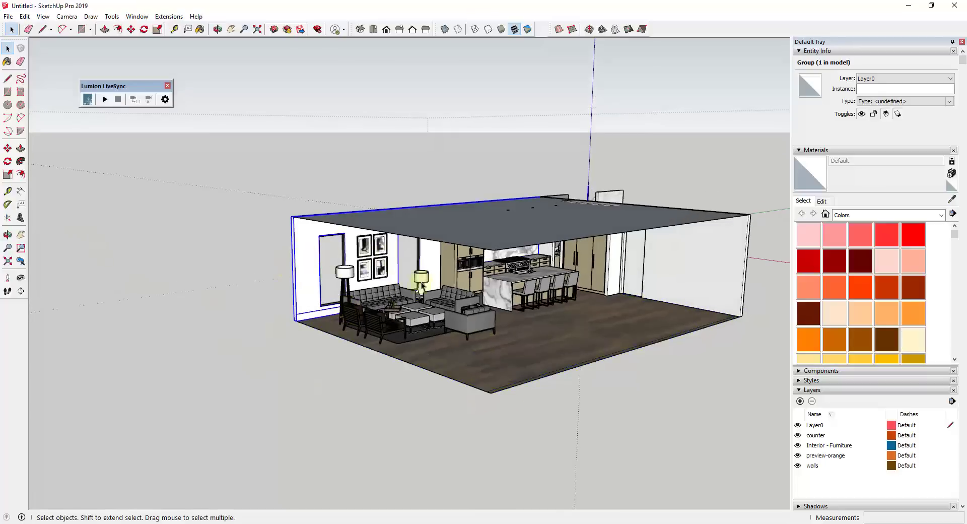
scroll(439, 291, up, 1)
scroll(440, 292, up, 1)
scroll(252, 335, up, 2)
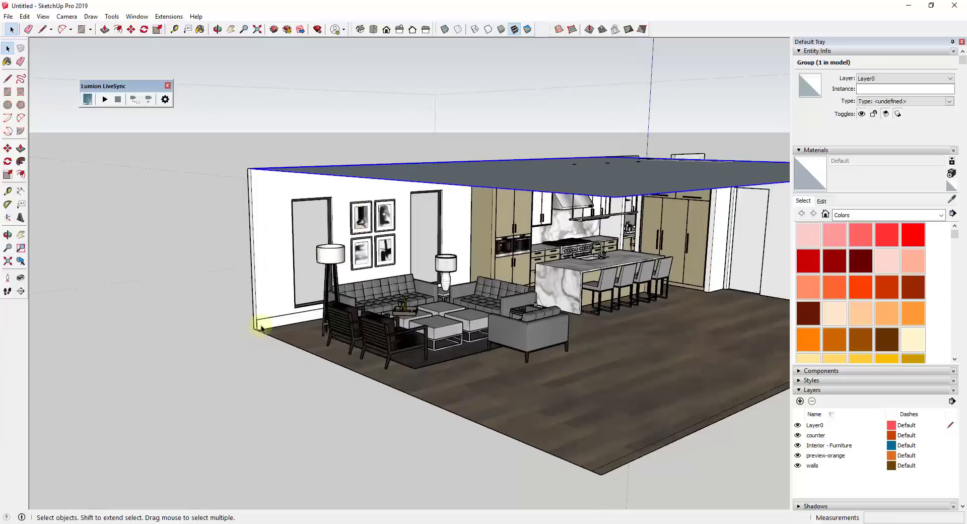
key(r)
click(254, 328)
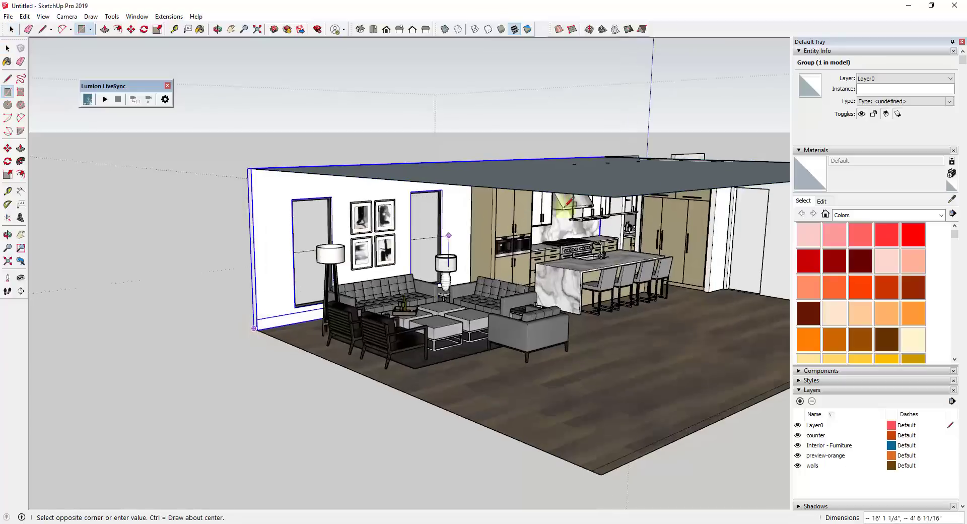
middle_drag(614, 196, 636, 235)
click(614, 193)
- Draw a large window rectangle on the new end wall beside the seating area
mouse_move(568, 266)
middle_down()
mouse_move(254, 207)
mouse_move(216, 186)
middle_up()
click(367, 380)
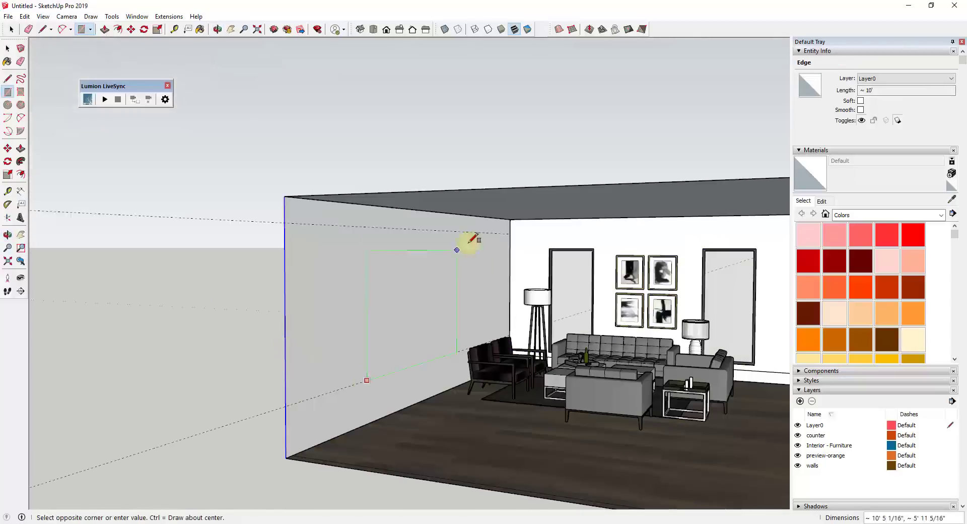
click(491, 233)
key(space)
click(419, 283)
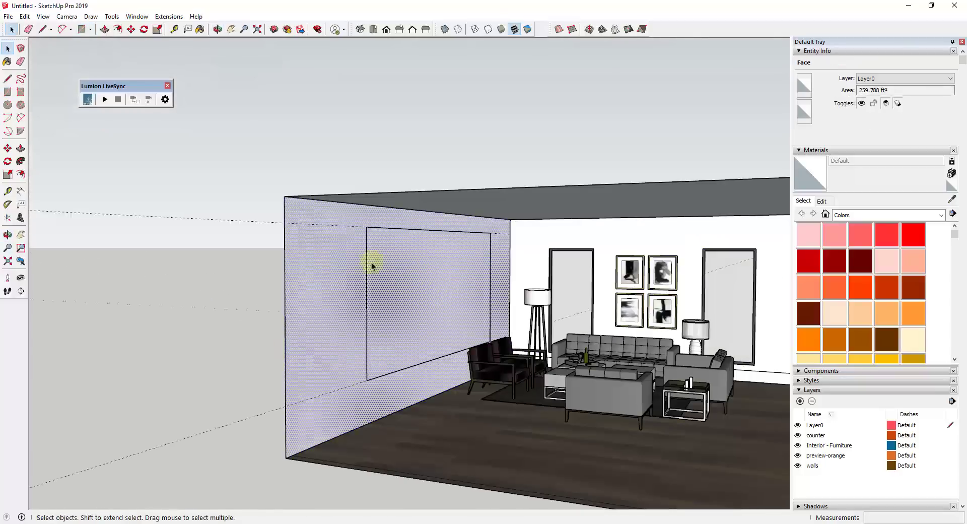
- Trace the window rectangle's edges with the Line tool to split it from the wall, and select the resulting face
middle_drag(371, 262, 338, 259)
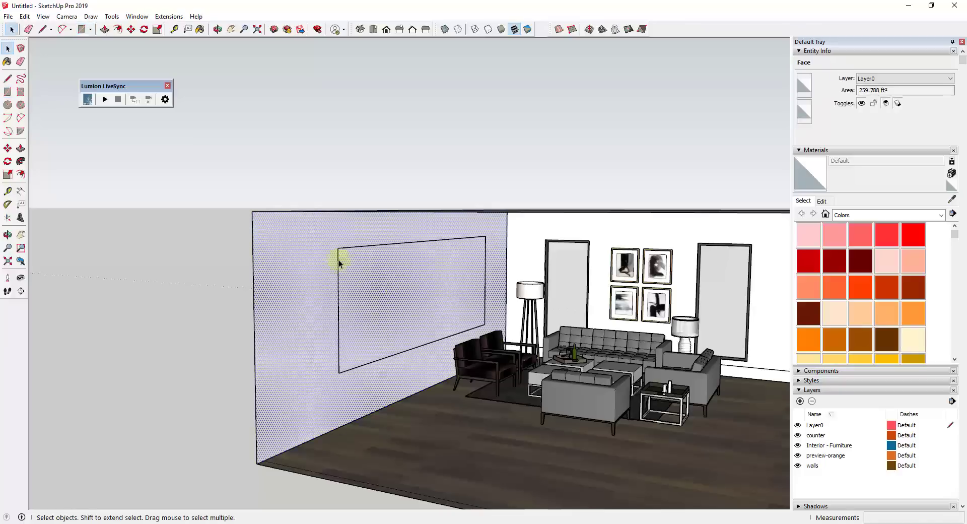
key(l)
click(486, 236)
click(485, 324)
click(339, 372)
click(338, 249)
key(space)
click(415, 289)
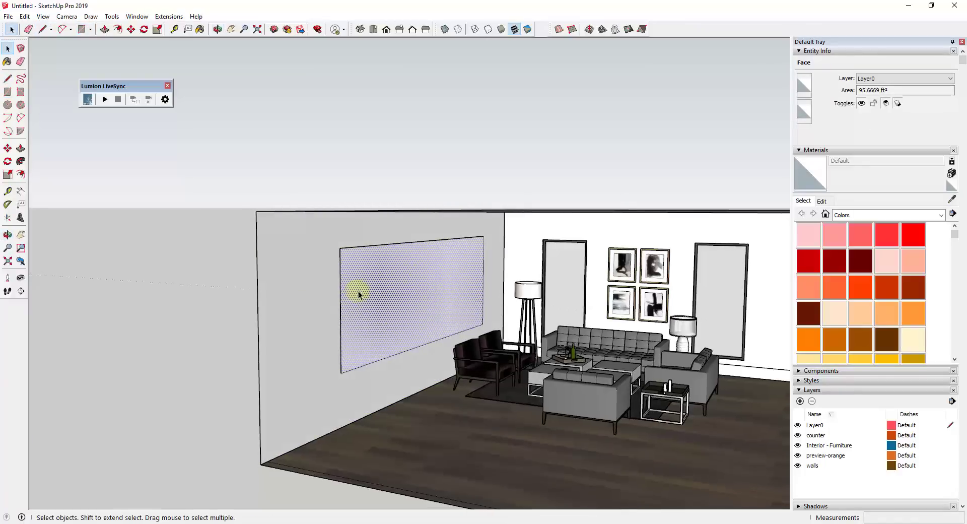
- Turn the selected face into a window with Lattice Maker, using Gray for the lattice and a translucent blue pane material
middle_drag(358, 291, 403, 242)
click(170, 17)
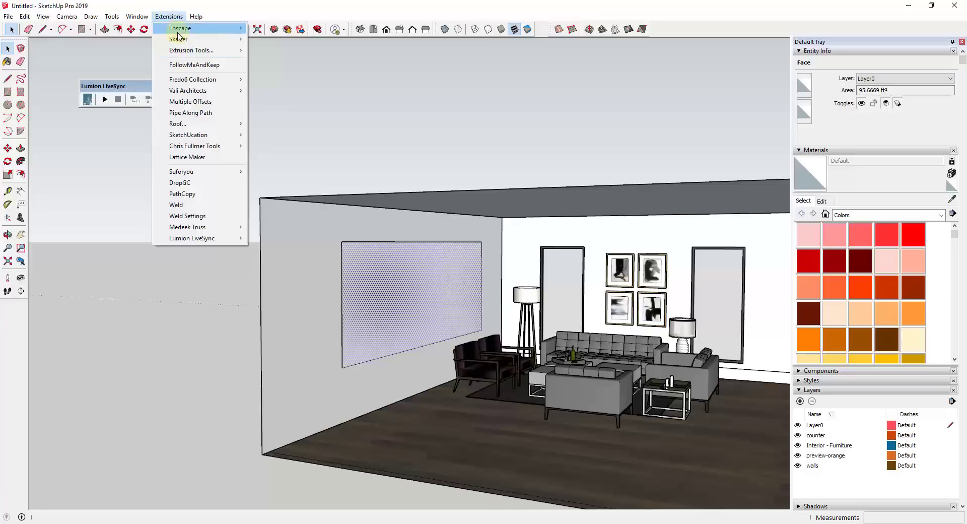
click(202, 157)
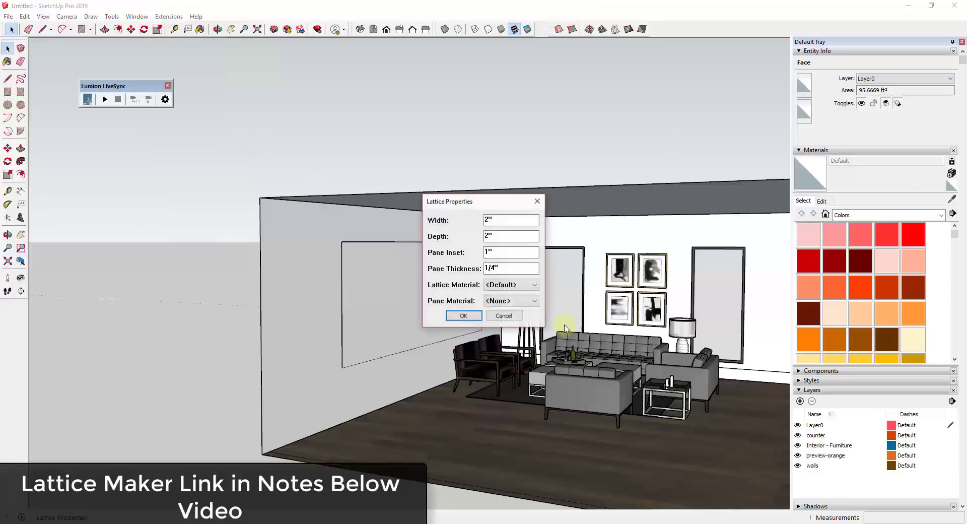
click(502, 285)
click(493, 368)
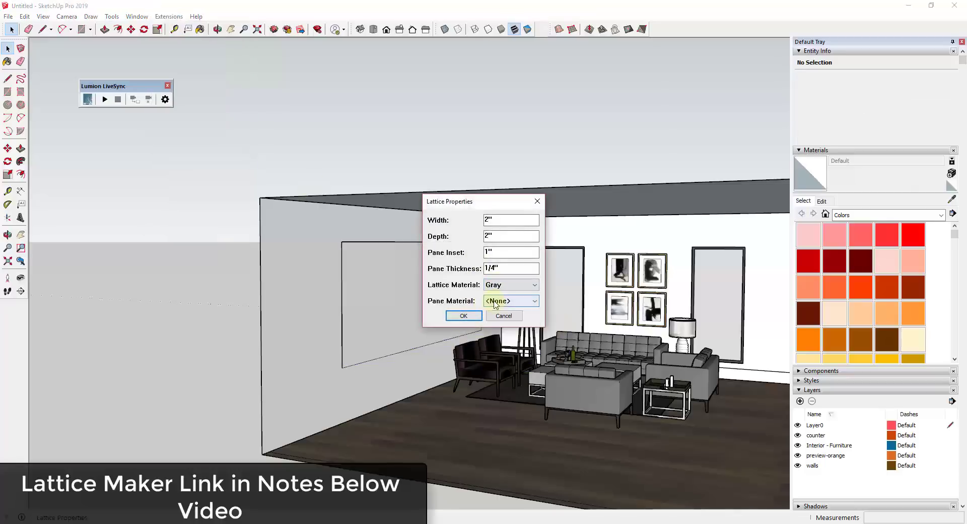
click(512, 301)
click(499, 326)
click(461, 316)
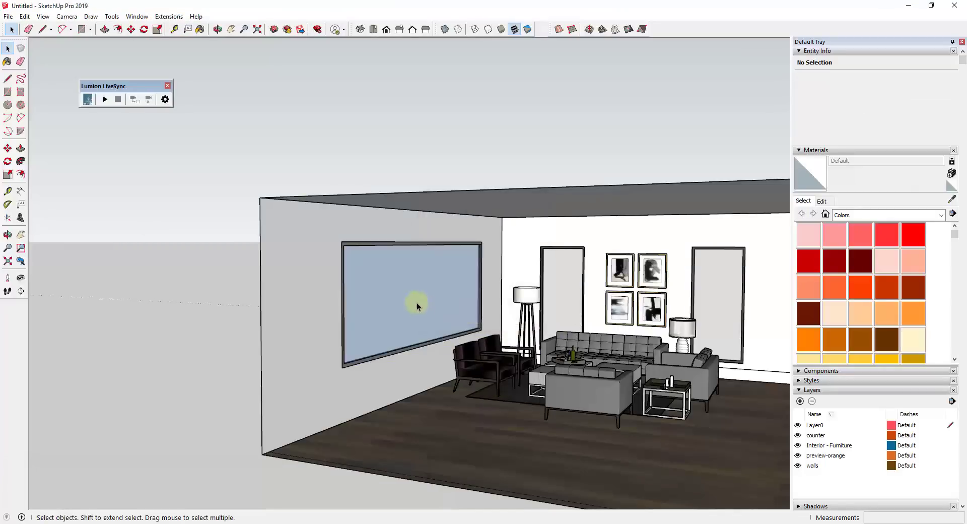
- Select the new window's glass pane inside its group and sample the material of the tall framed panel behind the floor lamp
mouse_move(416, 302)
middle_down()
mouse_move(785, 300)
mouse_move(407, 303)
mouse_move(424, 301)
middle_up()
scroll(479, 278, down, 3)
scroll(475, 277, up, 1)
scroll(474, 276, up, 2)
click(469, 283)
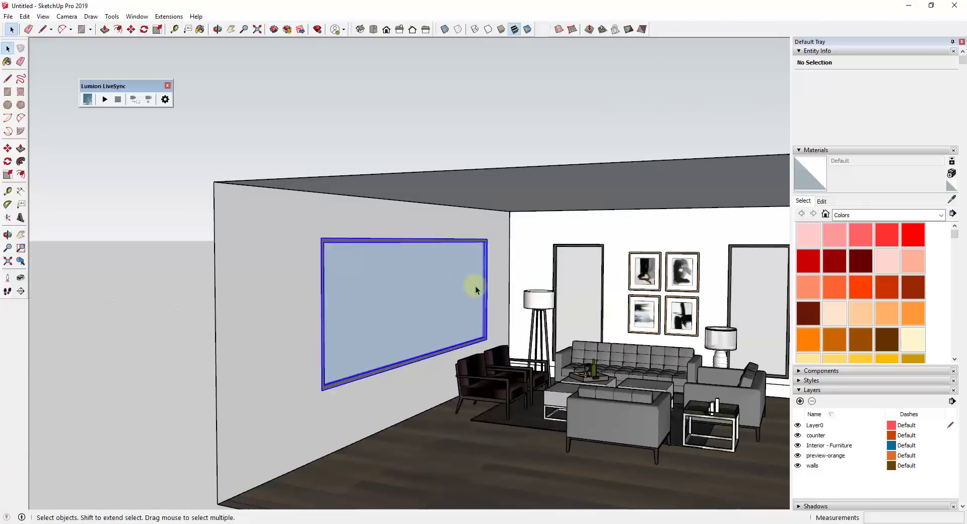
click(953, 201)
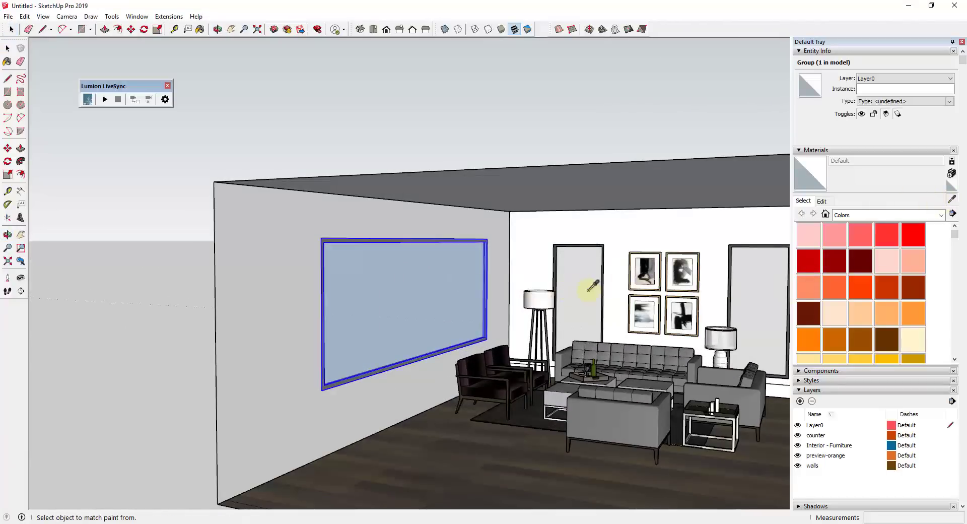
click(581, 282)
key(space)
double_click(455, 298)
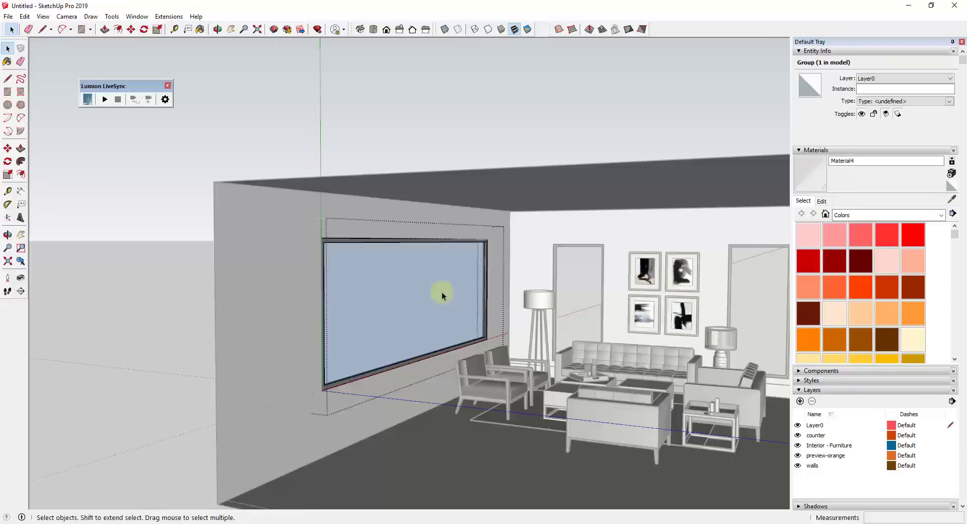
click(442, 292)
click(952, 202)
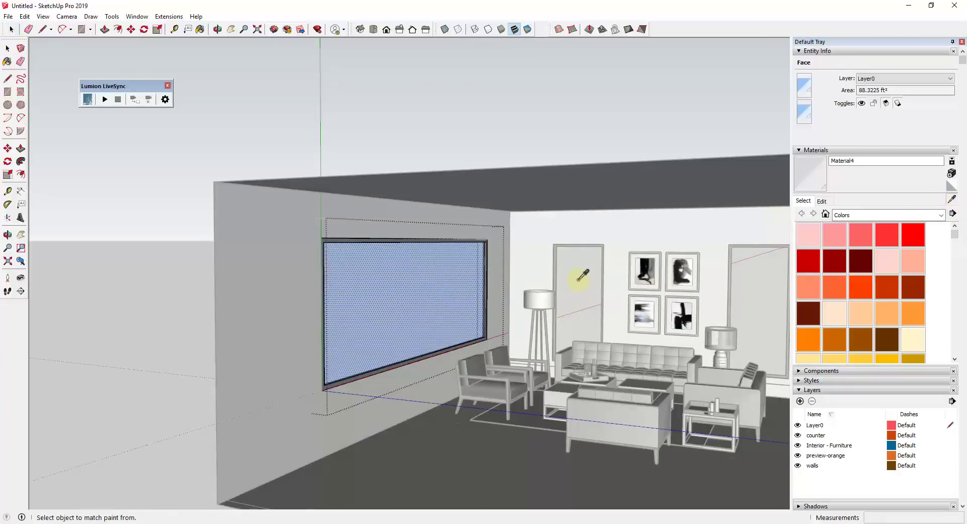
click(579, 279)
key(space)
click(196, 270)
- Draw a rectangular wall face across the room's remaining open long side, from the upper corner to the opposite floor corner
mouse_move(196, 270)
middle_down()
mouse_move(547, 274)
mouse_move(542, 302)
mouse_move(197, 297)
middle_up()
scroll(539, 327, down, 3)
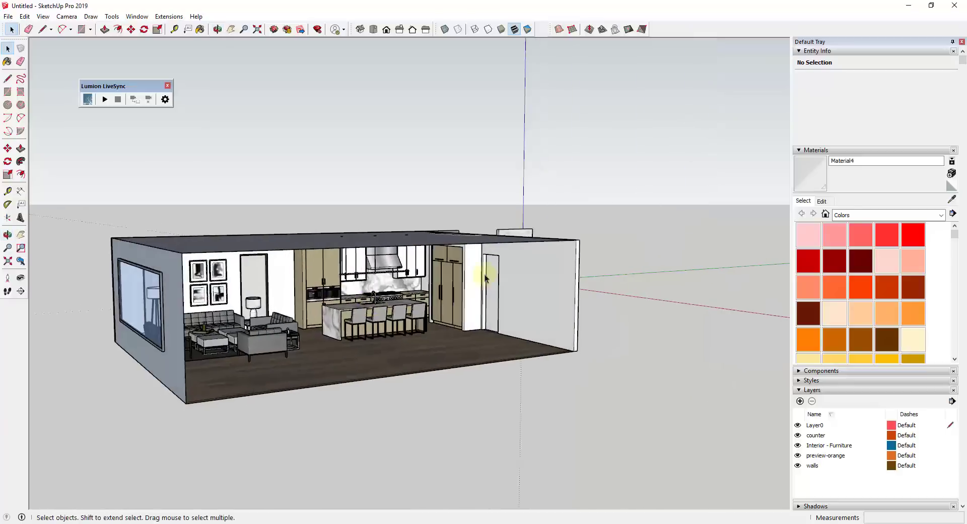
key(r)
scroll(578, 236, up, 2)
click(576, 240)
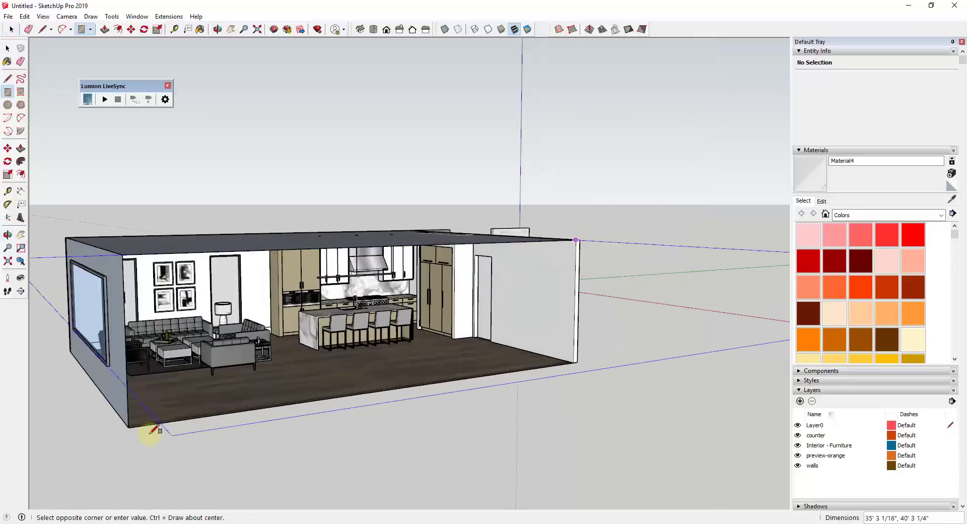
click(130, 426)
- Bring the camera through the window into the room and frame the kitchen cabinets, range and marble island
middle_drag(134, 414, 625, 314)
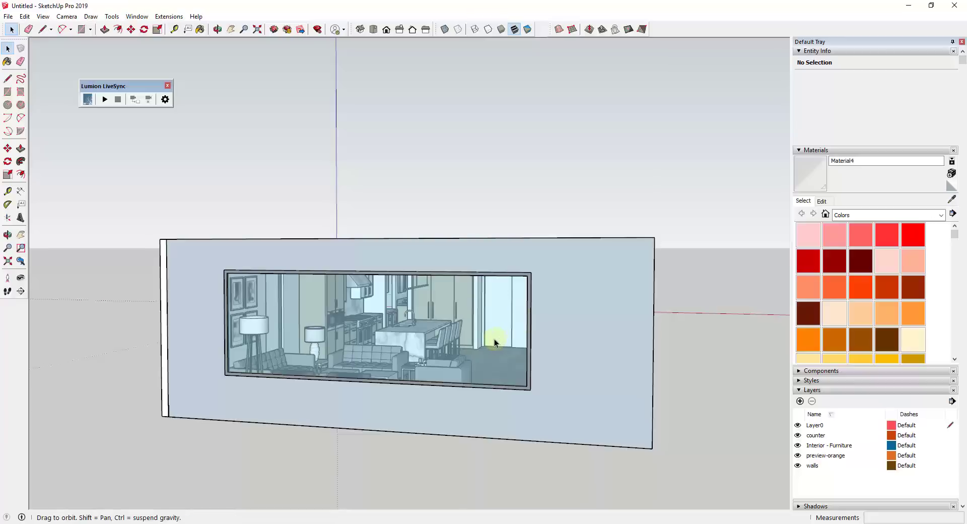
middle_drag(494, 339, 557, 372)
scroll(422, 337, up, 3)
middle_drag(422, 336, 245, 324)
scroll(388, 308, up, 10)
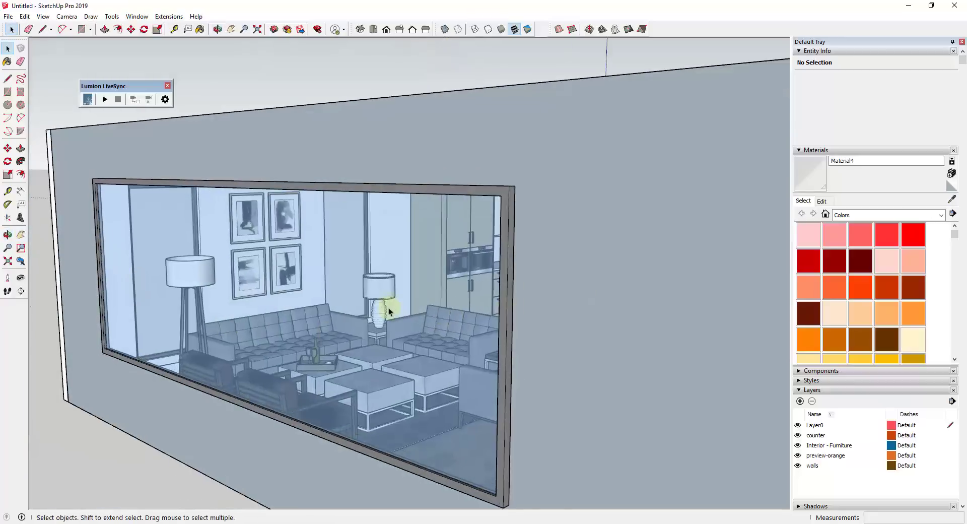
scroll(529, 261, up, 6)
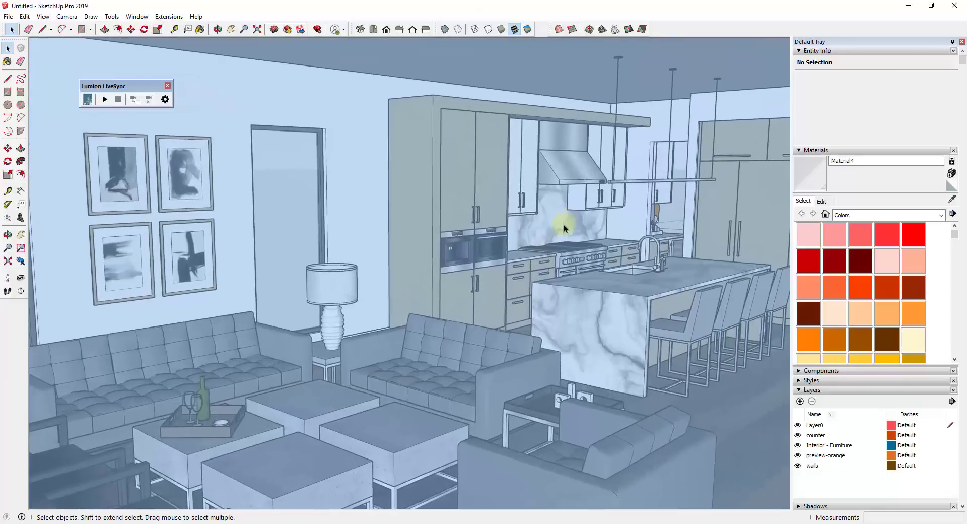
scroll(617, 222, up, 8)
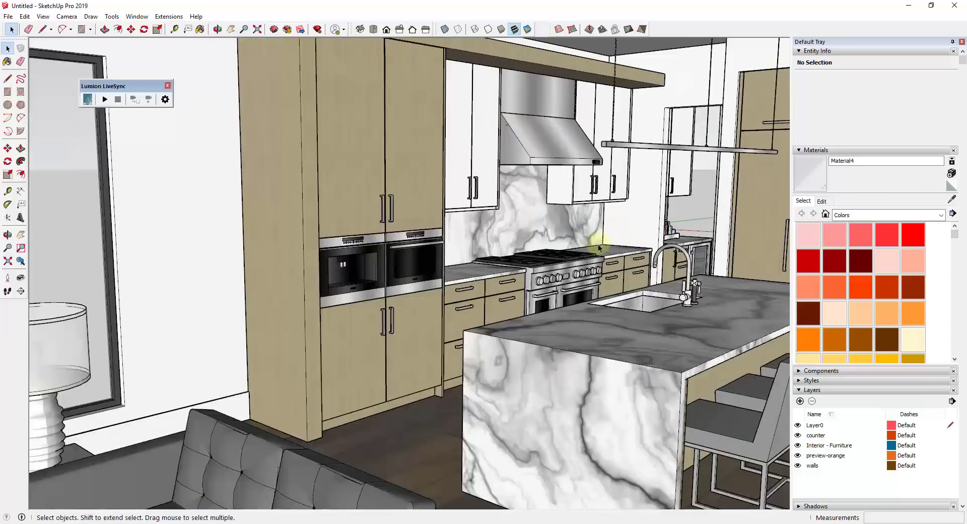
middle_drag(597, 242, 512, 259)
scroll(536, 246, down, 5)
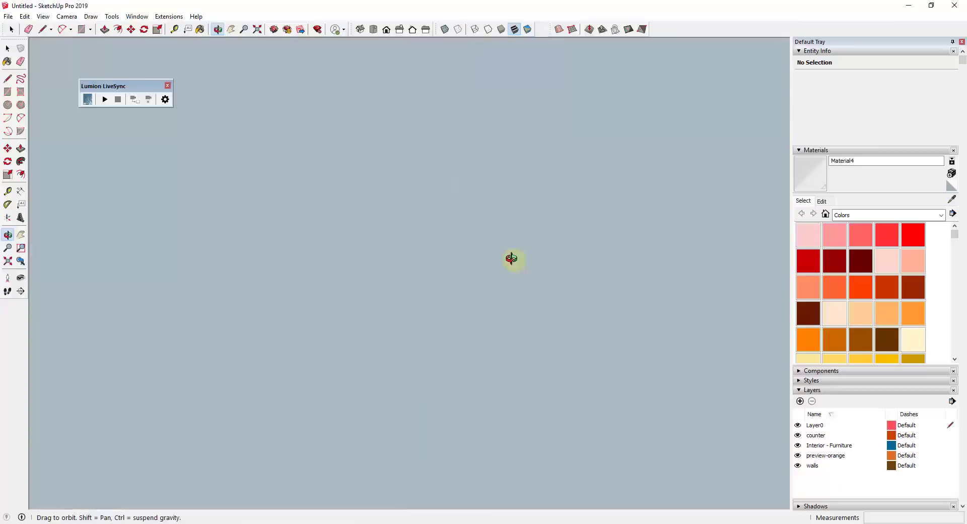
shift+middle_drag(388, 256, 388, 256)
key(space)
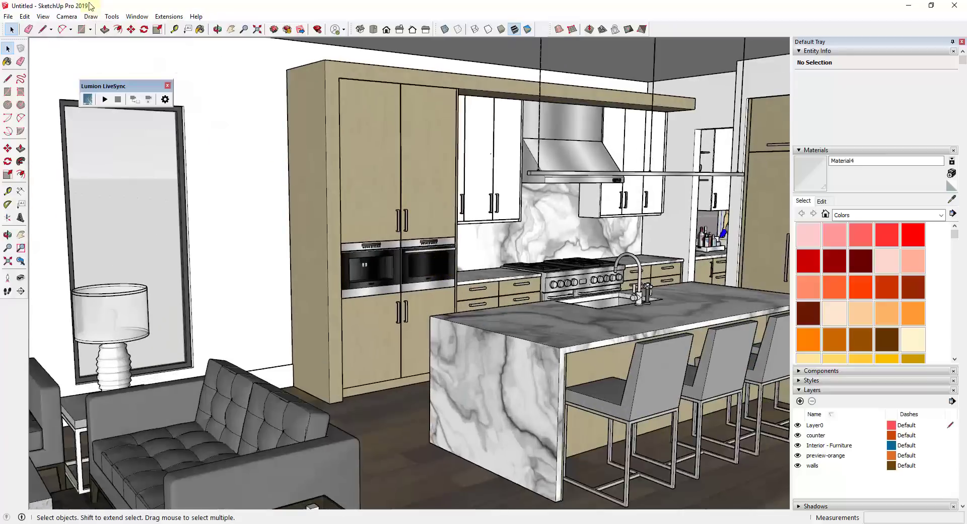
- Add a scene that stores the current interior view of the kitchen
click(43, 17)
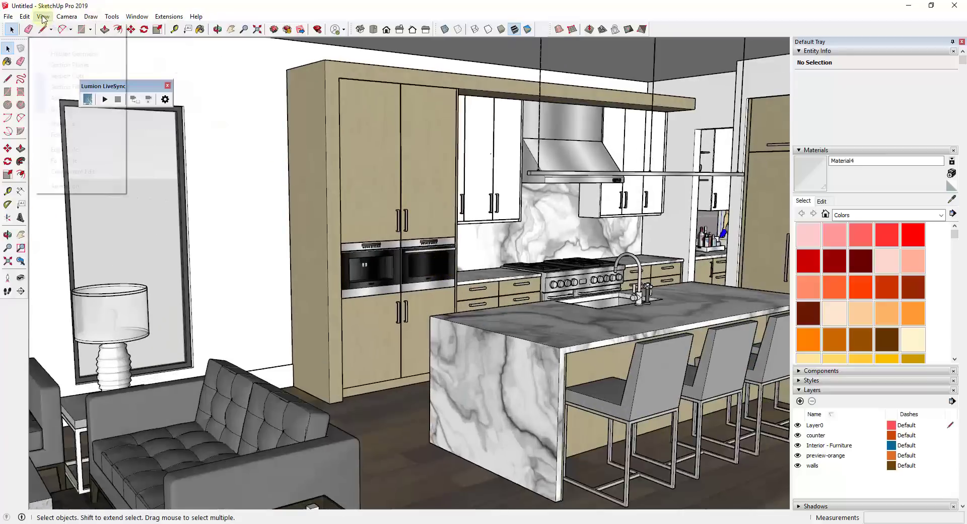
mouse_move(69, 19)
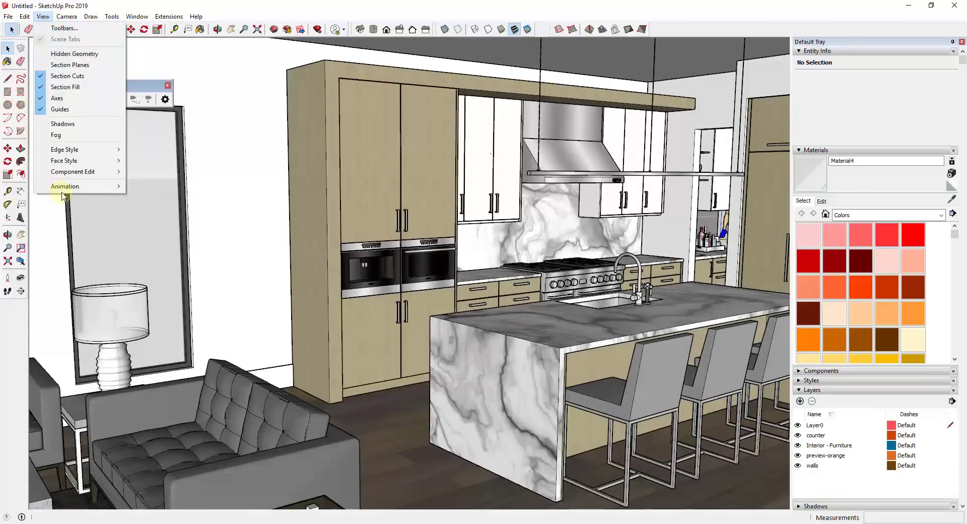
mouse_move(63, 189)
click(151, 186)
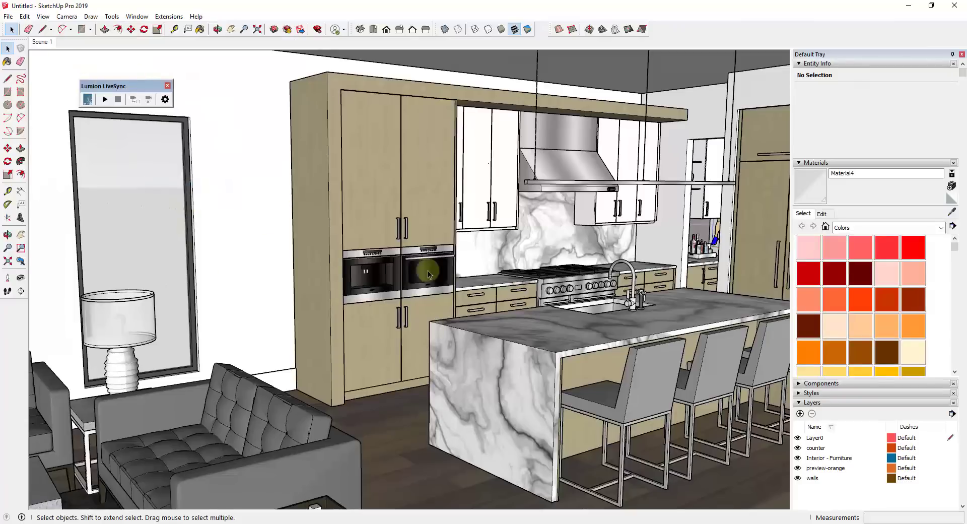
- Widen the camera's field of view to 65 degrees and update Scene 1 with it
click(8, 248)
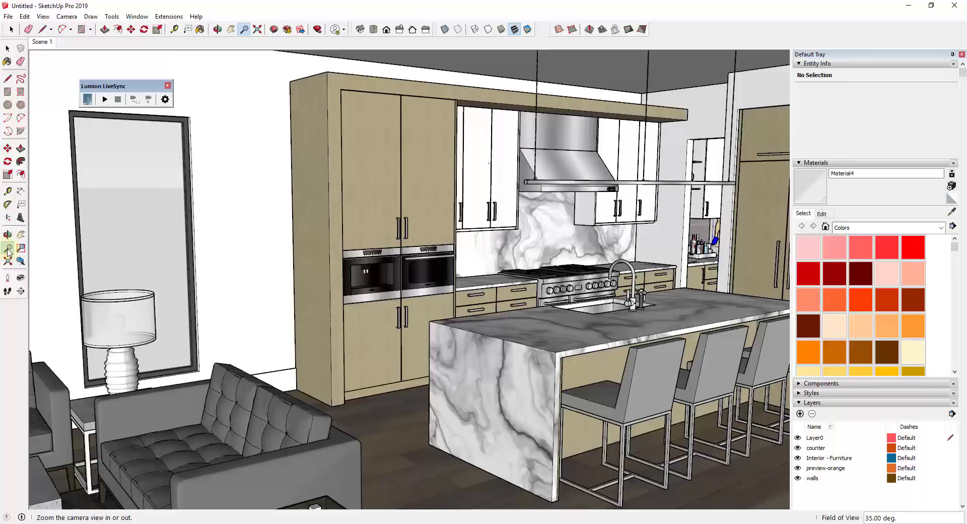
text(65)
key(Return)
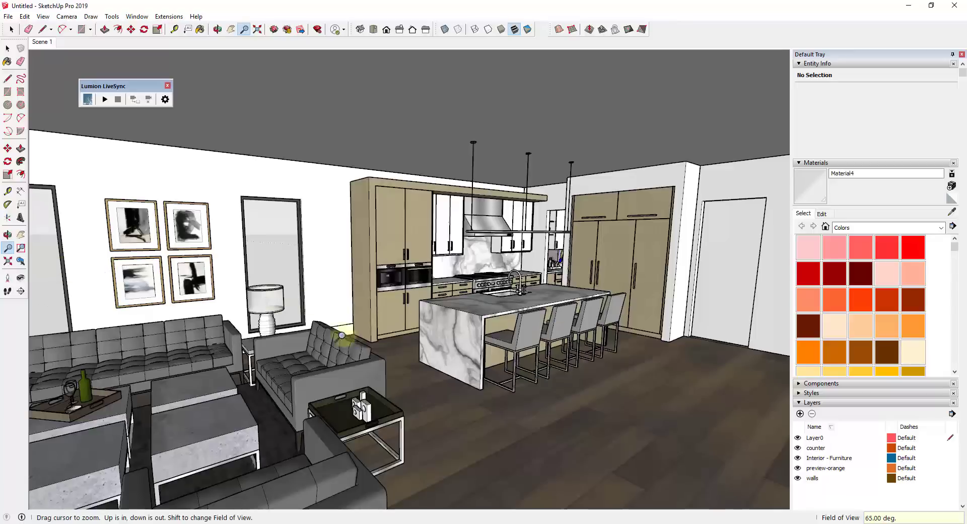
right_click(41, 41)
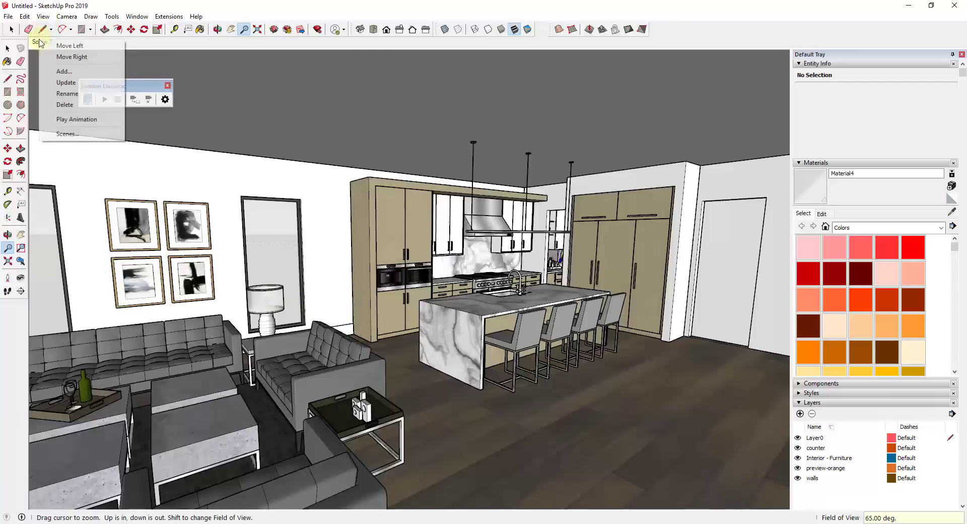
click(57, 83)
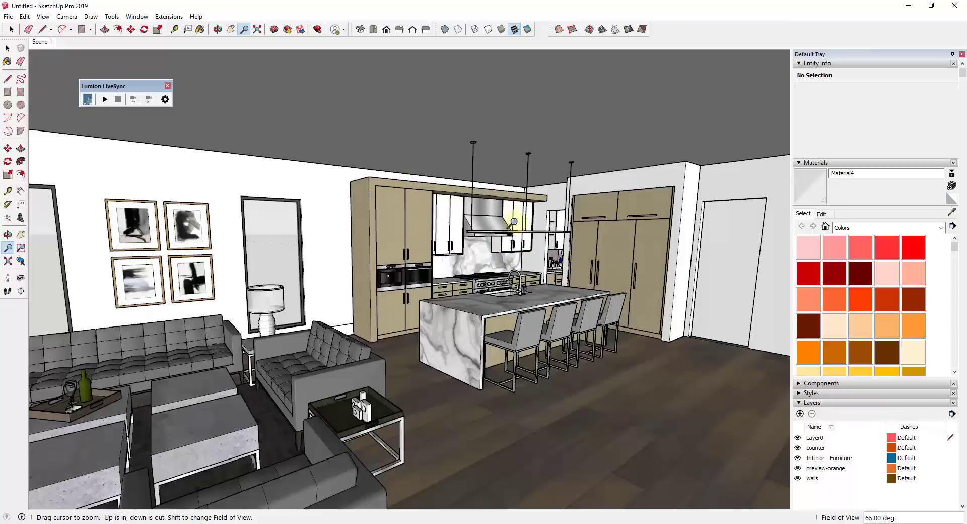
- Start Lumion LiveSync for the model, launch Lumion, and open the grassy plain scene with green mountains
middle_drag(393, 360, 428, 314)
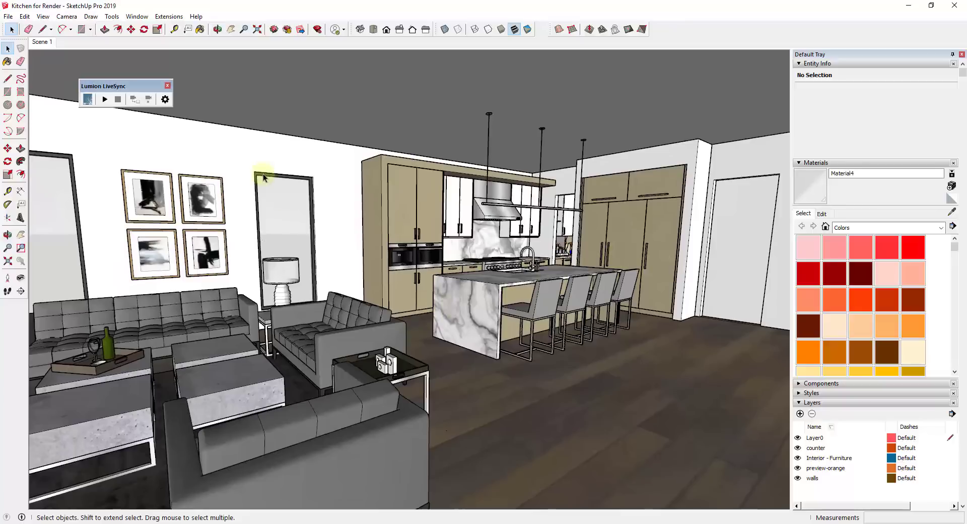
click(105, 100)
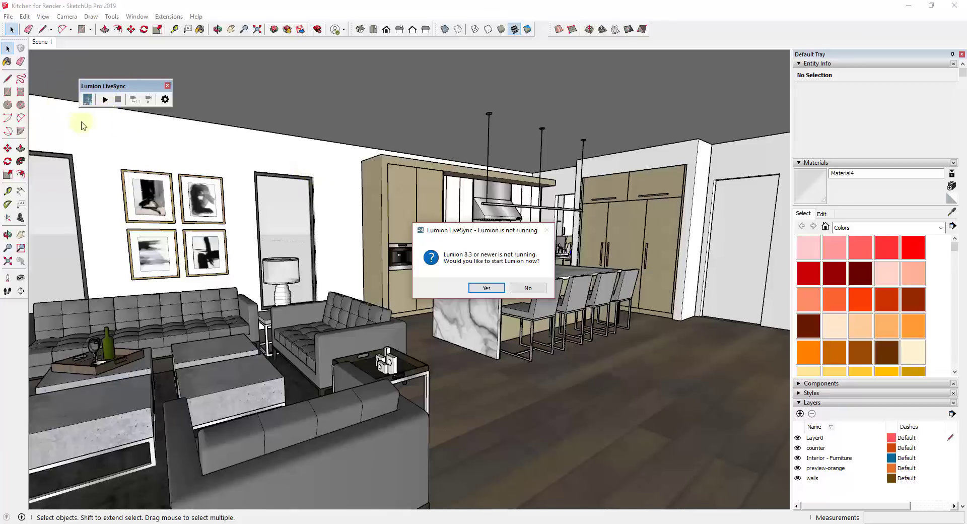
click(486, 288)
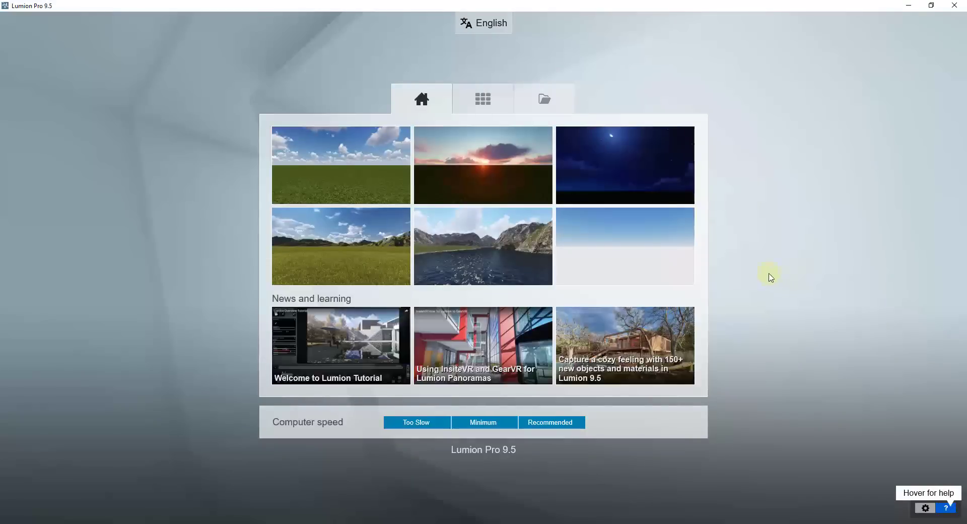
click(351, 245)
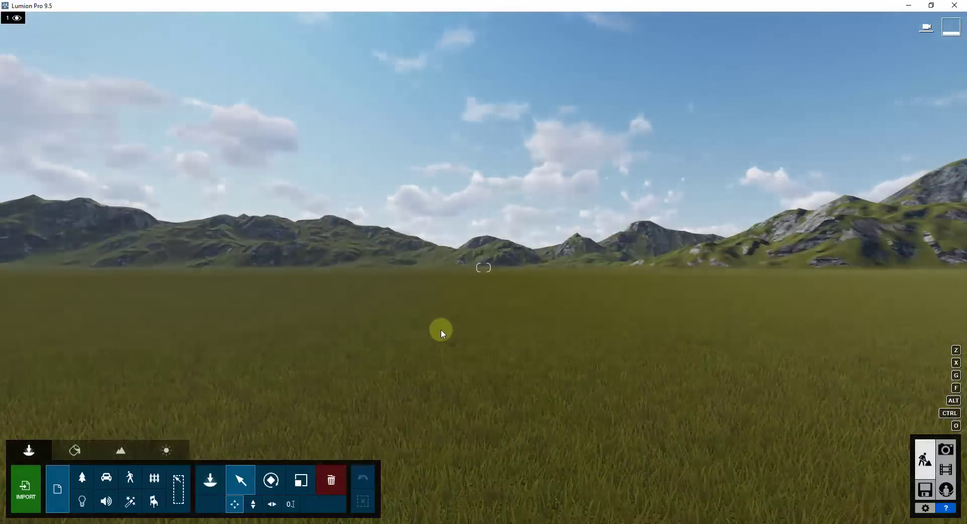
- Raise the synced kitchen model vertically until its floor sits above the grass
mouse_move(441, 330)
right_down()
mouse_move(464, 328)
mouse_move(432, 324)
mouse_move(441, 329)
right_up()
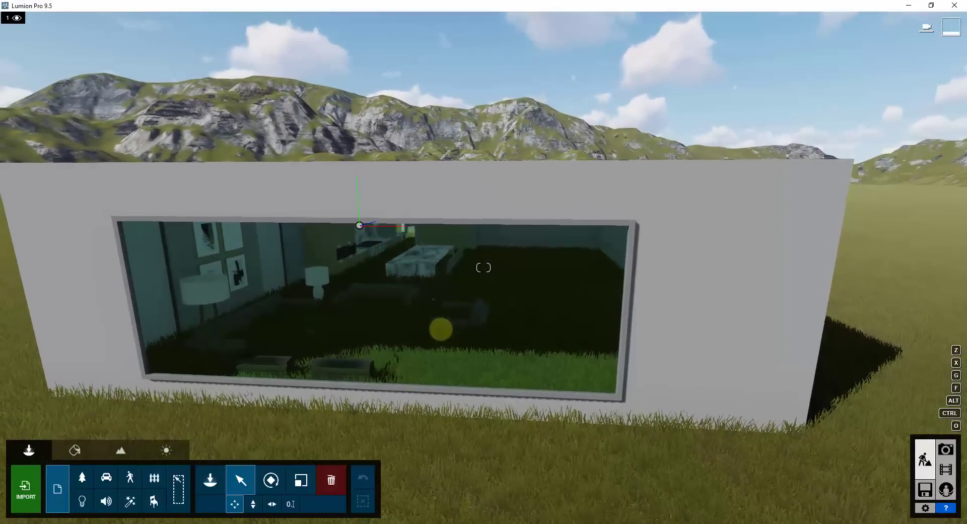
click(250, 505)
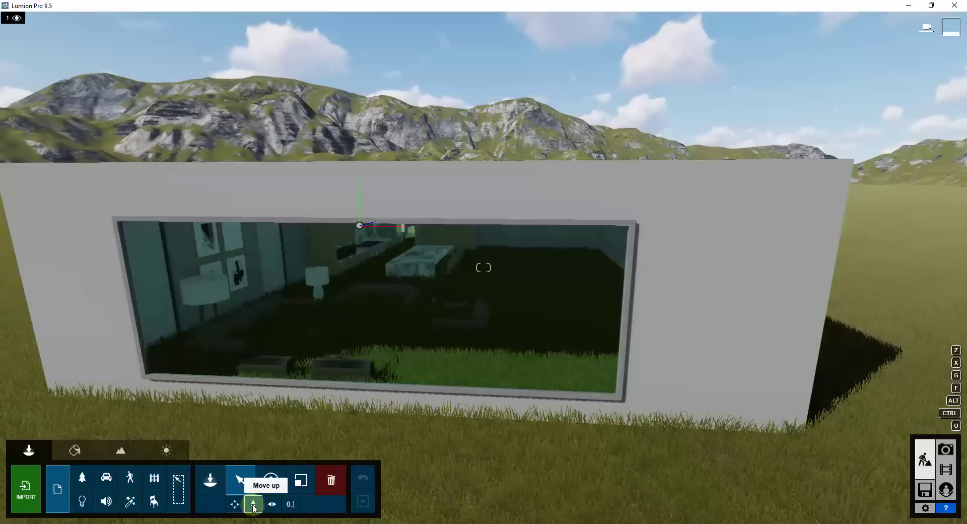
drag(359, 224, 362, 183)
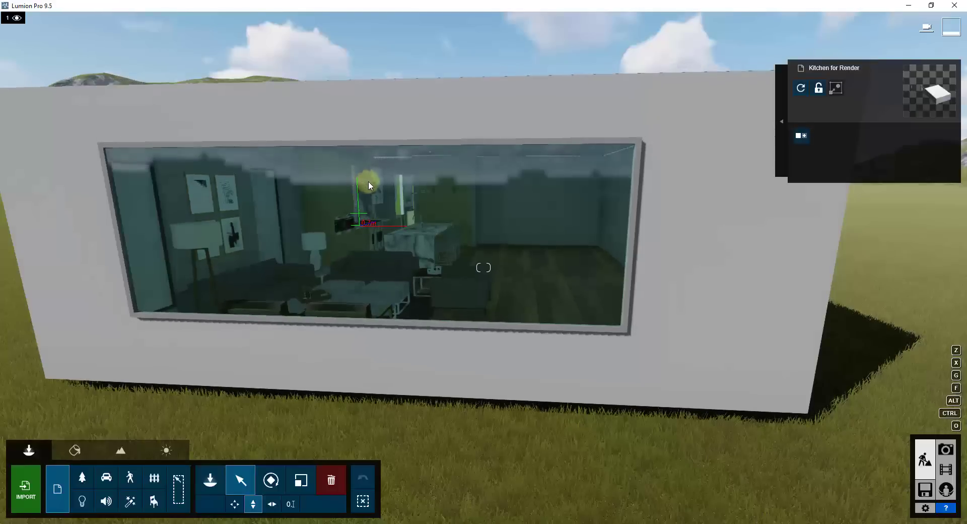
click(359, 216)
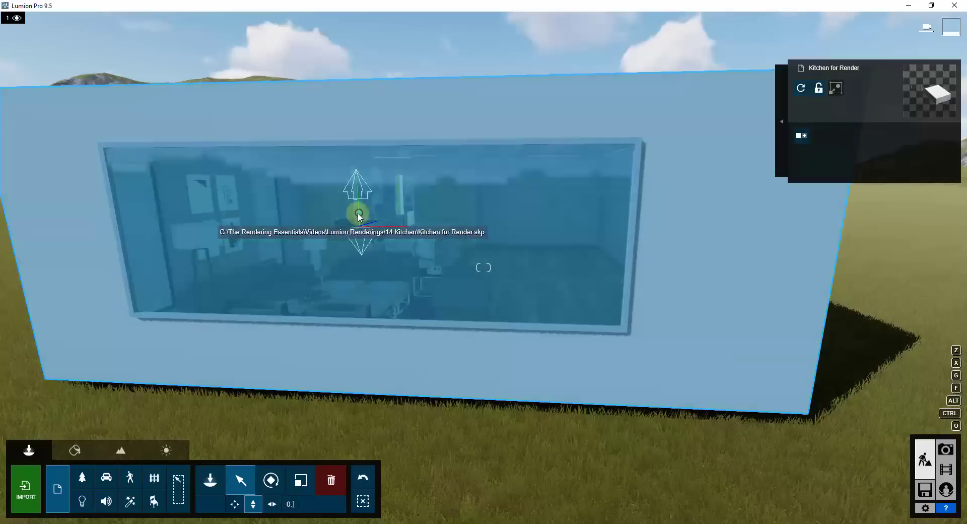
- Go inside the room and pick the window pane material beside the floor lamp for material editing
key(w)
right_drag(561, 291, 450, 277)
key(s)
key(w)
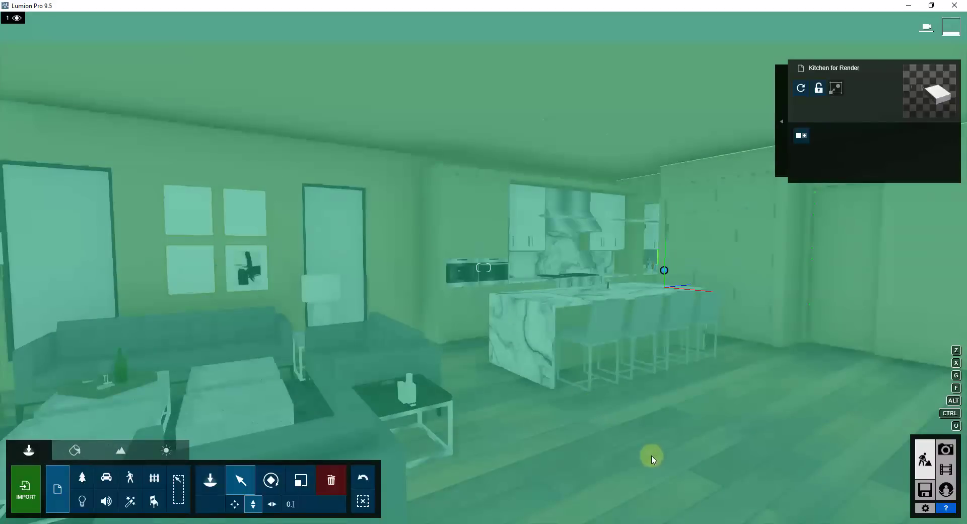
click(75, 450)
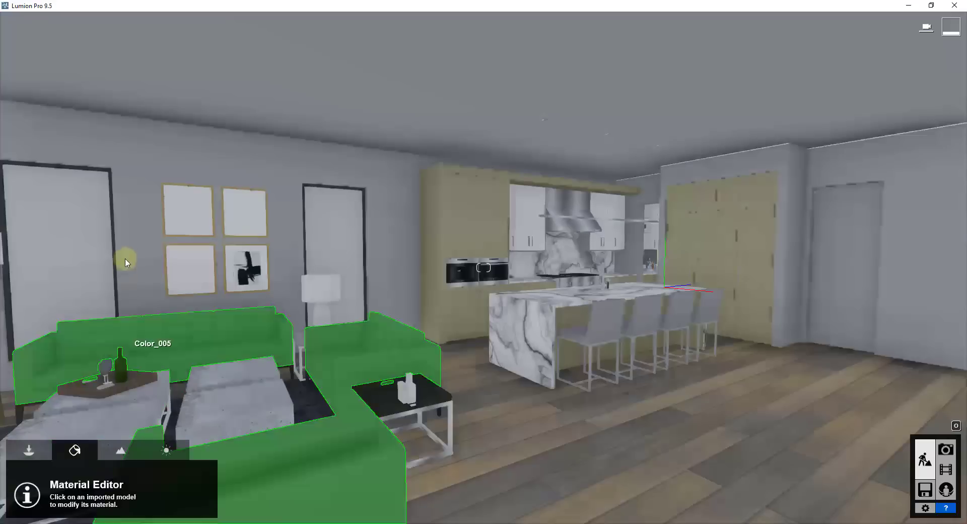
mouse_move(595, 257)
right_down()
mouse_move(581, 267)
mouse_move(590, 272)
mouse_move(588, 246)
right_up()
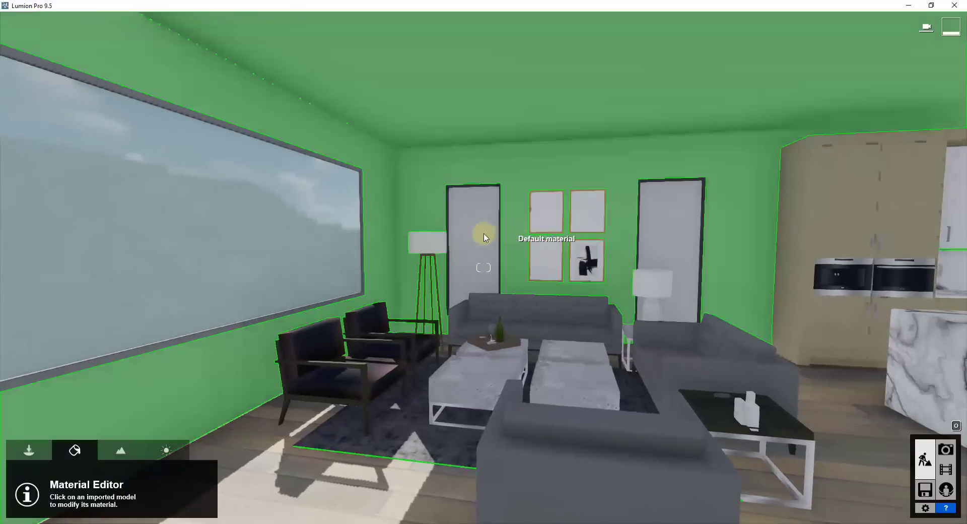
click(474, 236)
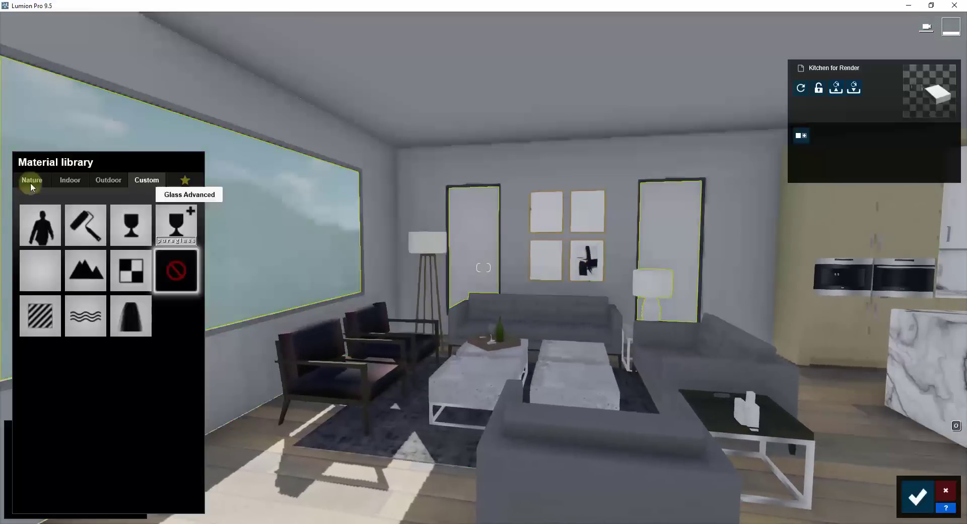
- Replace the pane material with the pale blue-green variant from the Outdoor Glass materials
click(67, 182)
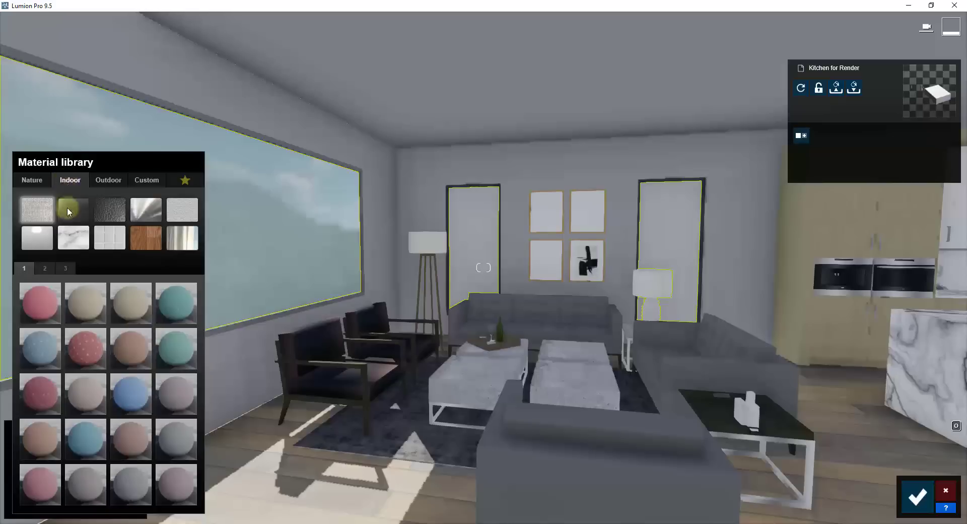
click(109, 181)
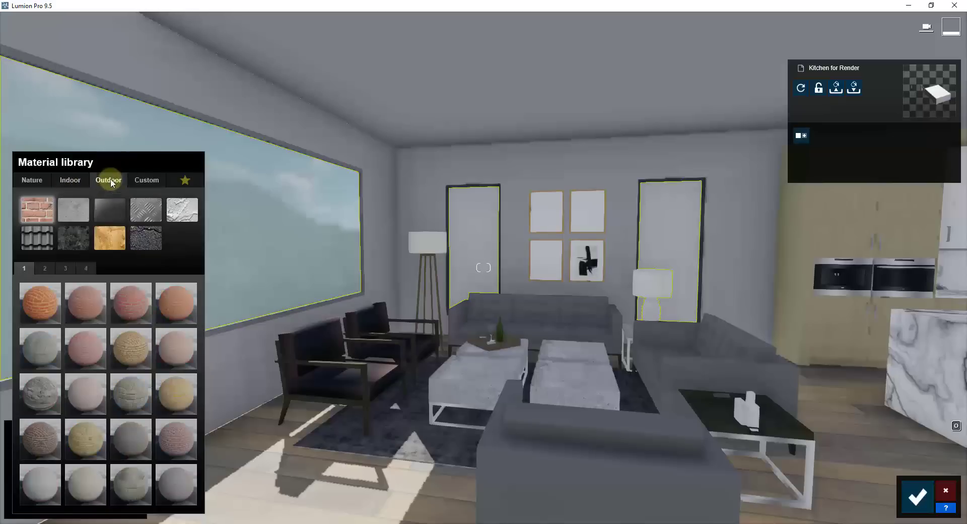
click(109, 209)
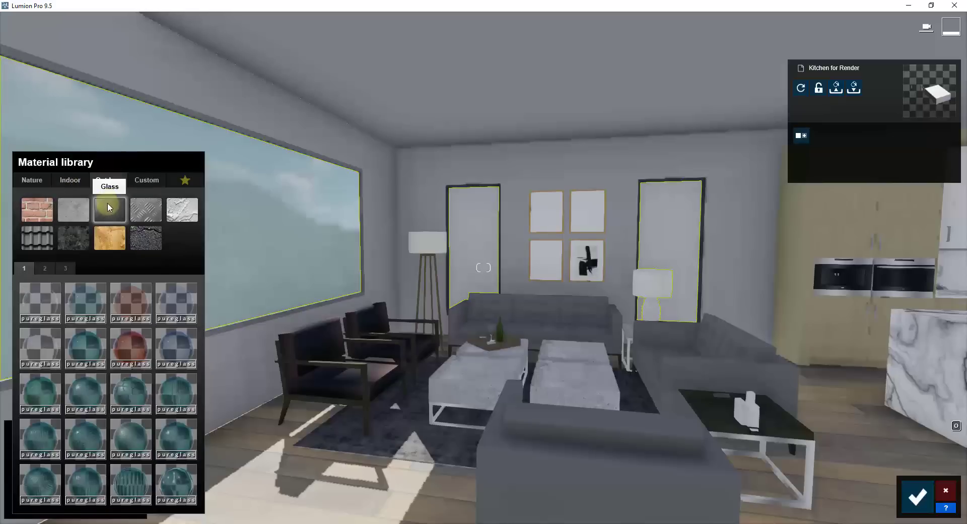
click(86, 308)
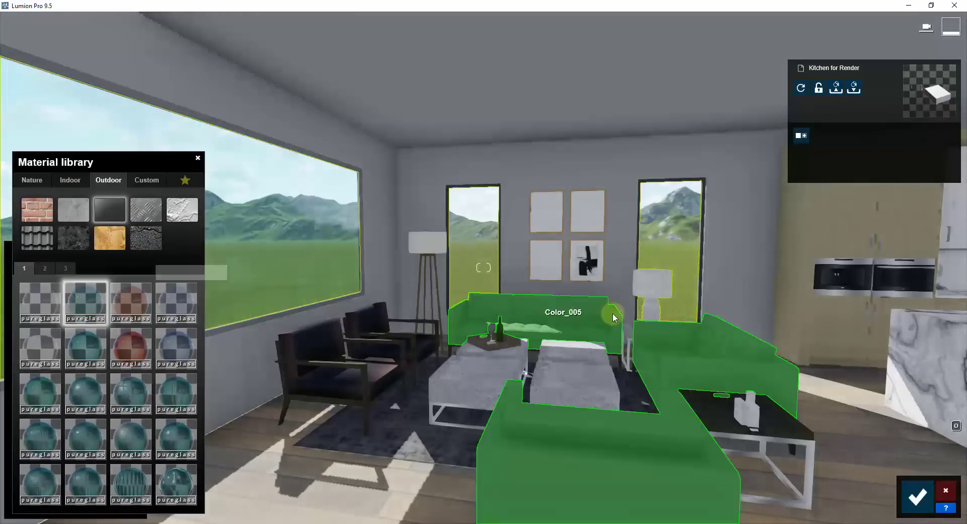
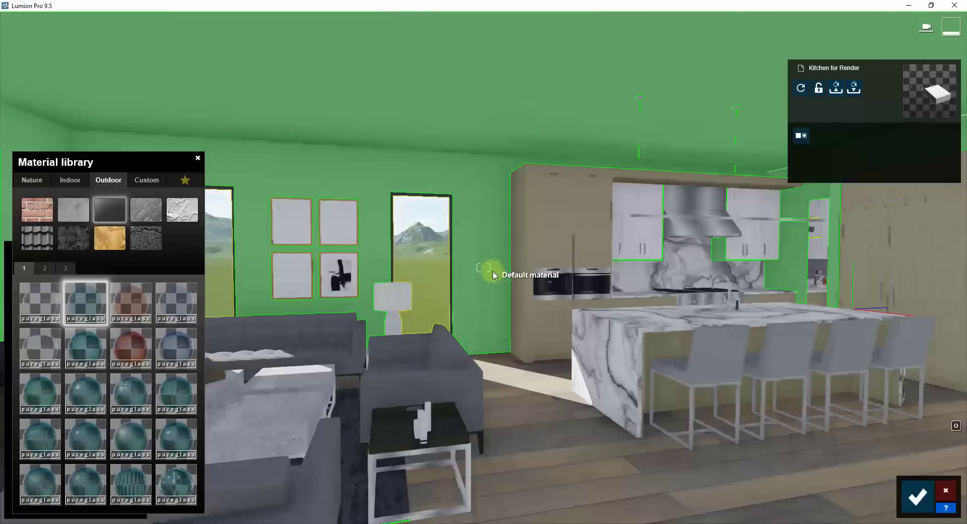
- Replace the tan cabinet material, Material9, with the Indoor wood material Polii Wood Fine 013 VAR1 3K
click(477, 261)
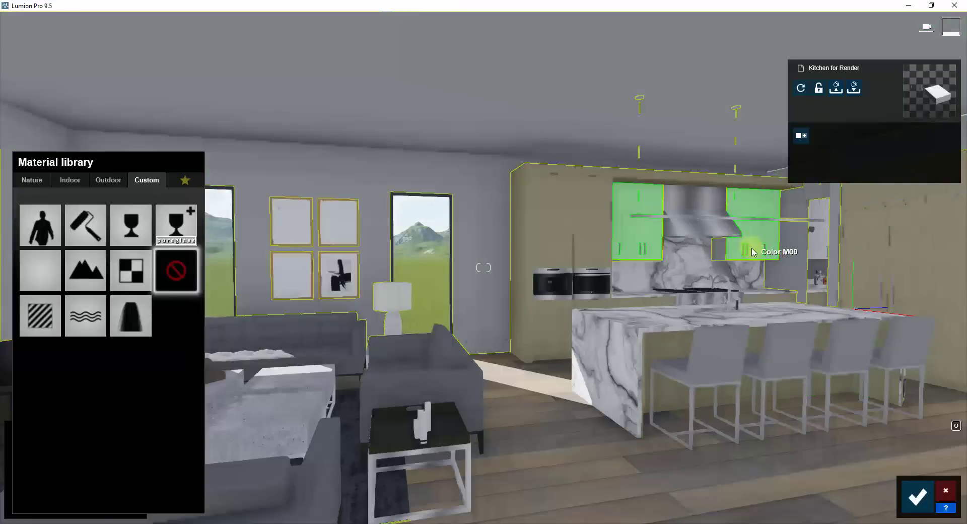
key(w)
right_drag(751, 249, 528, 277)
key(s)
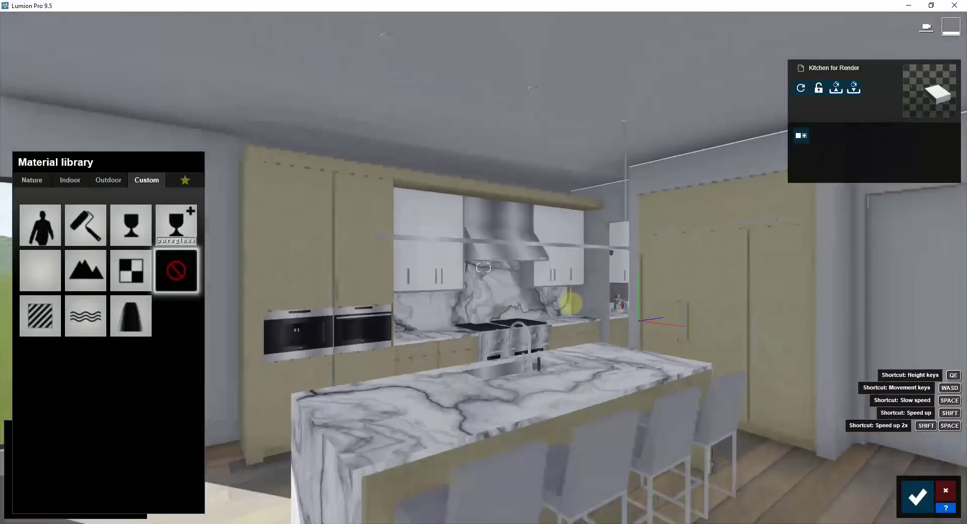
key(w)
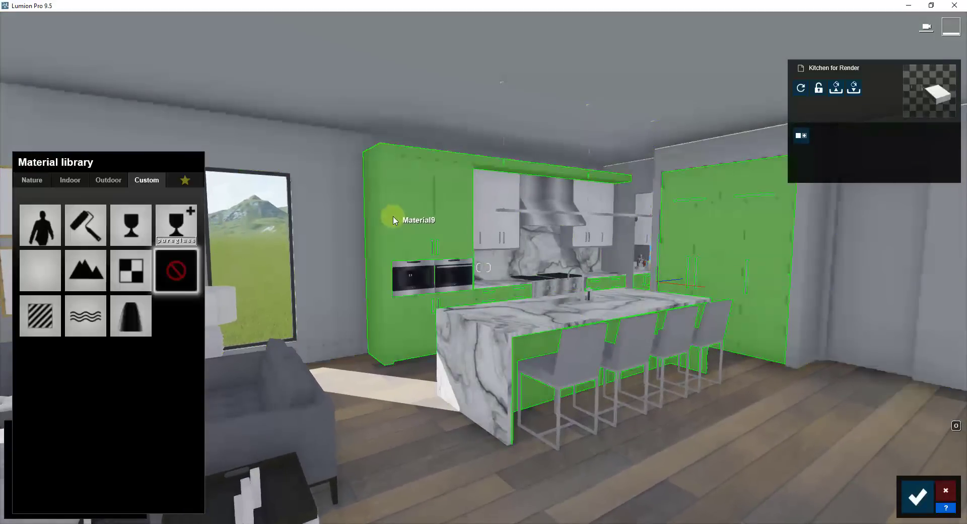
click(70, 180)
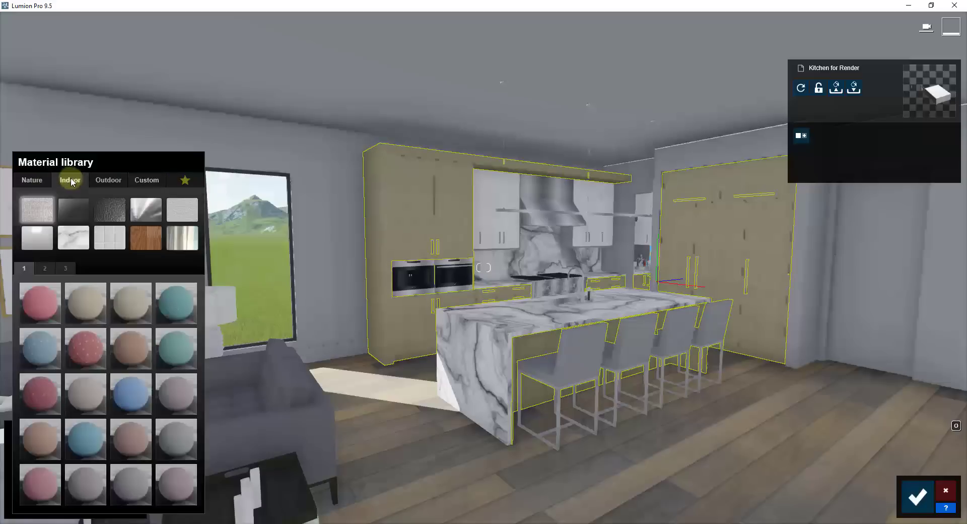
click(144, 236)
click(83, 309)
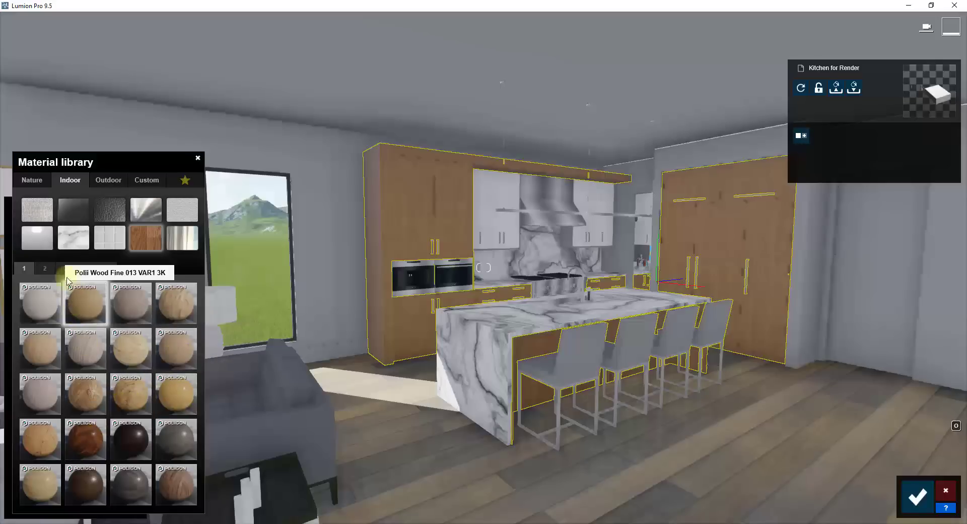
click(45, 268)
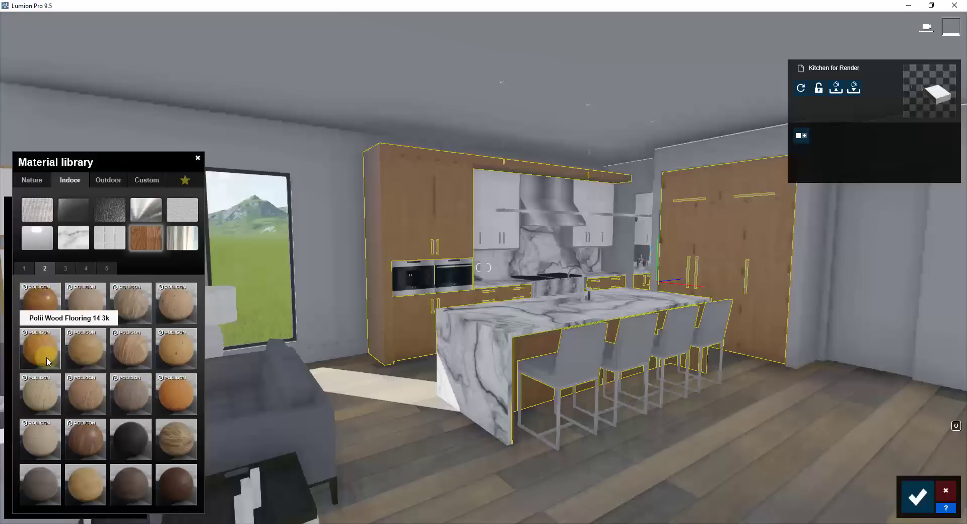
click(65, 268)
click(49, 268)
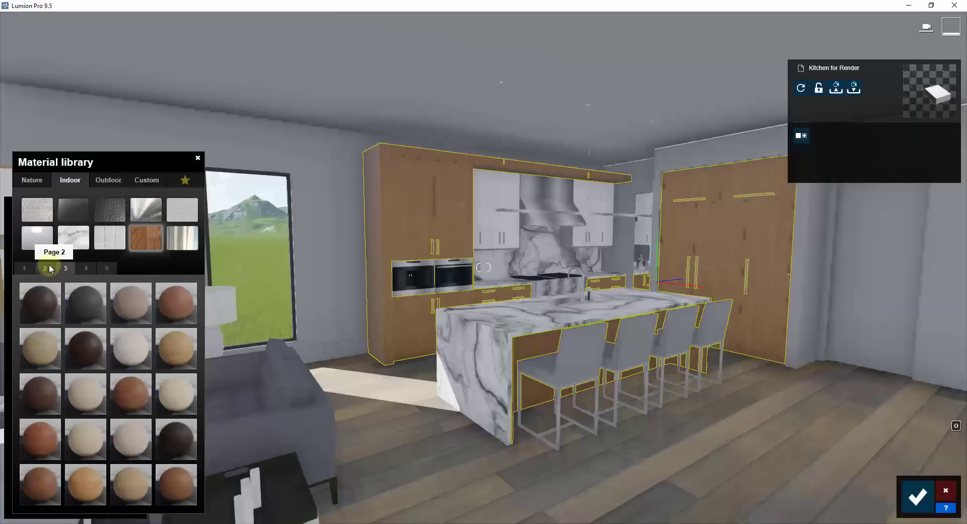
- Replace the Marble Worktop material on the island and backsplash with the Indoor marble material Polii Marble 021 2K
key(w)
key(d)
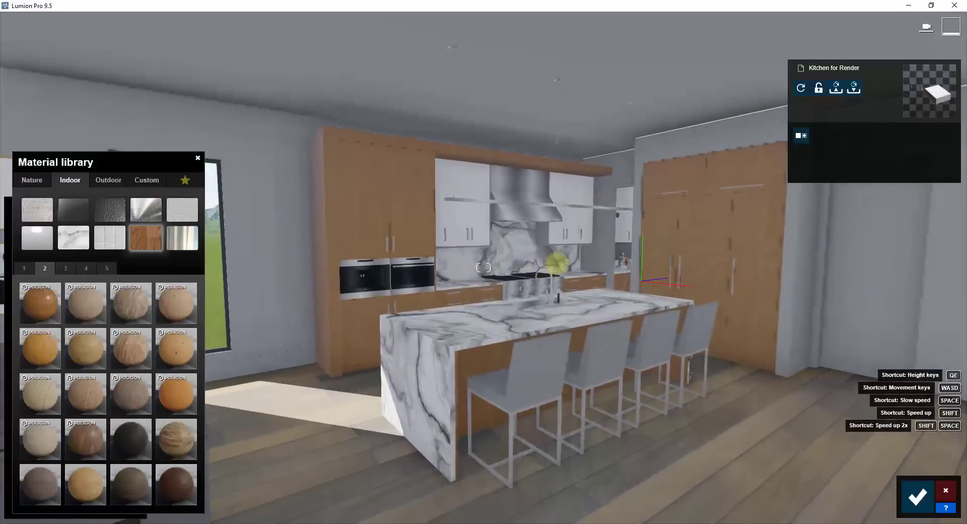
key(w)
right_drag(557, 263, 558, 268)
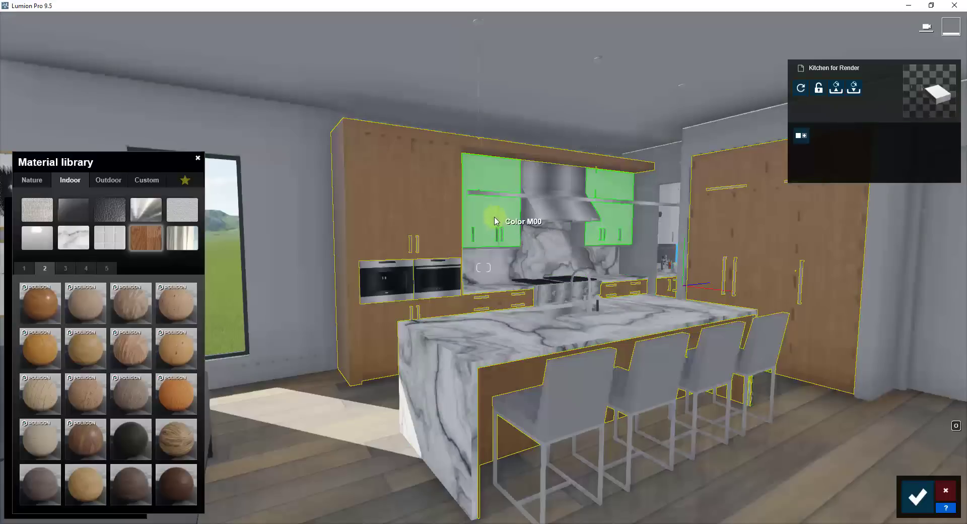
click(476, 352)
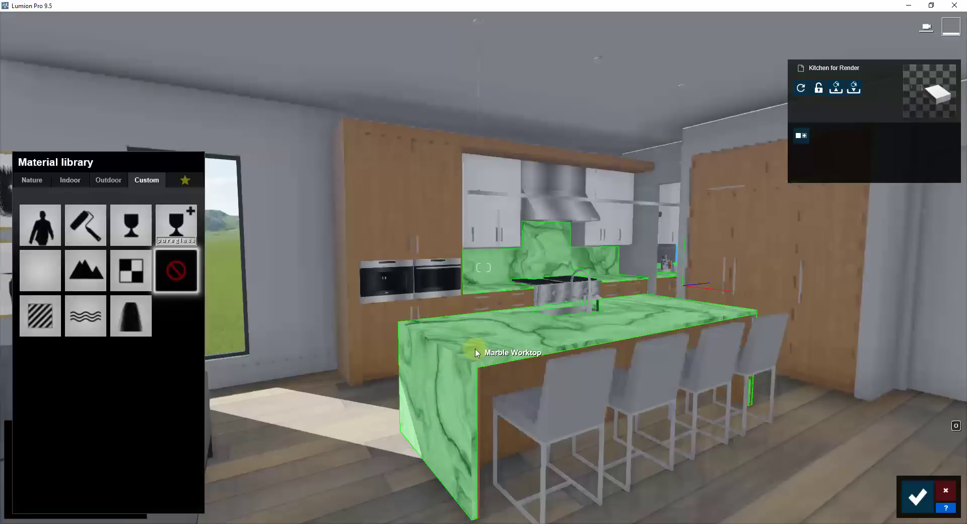
click(69, 179)
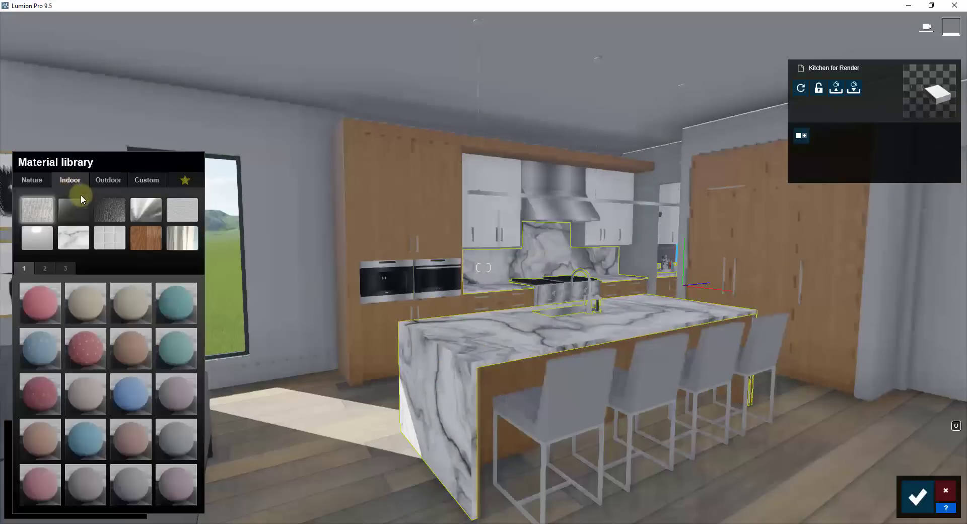
click(74, 240)
click(45, 268)
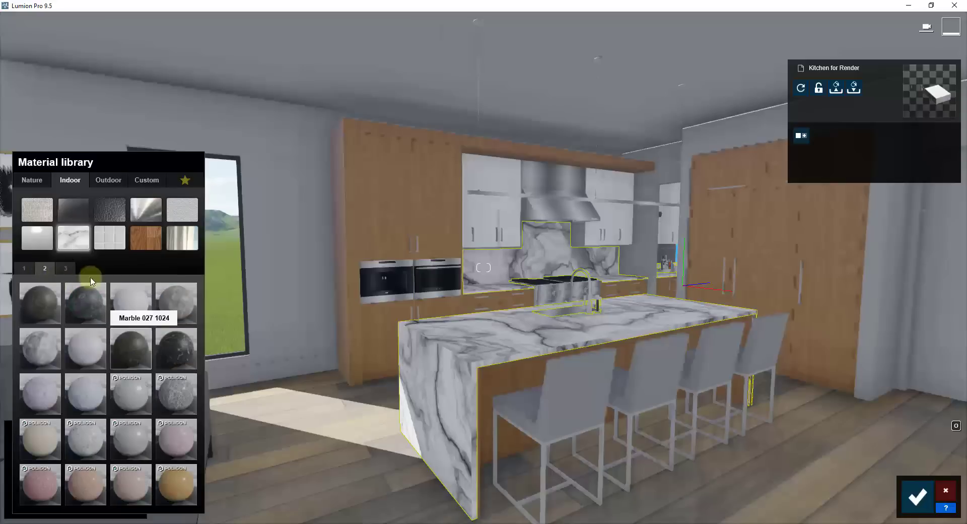
click(85, 442)
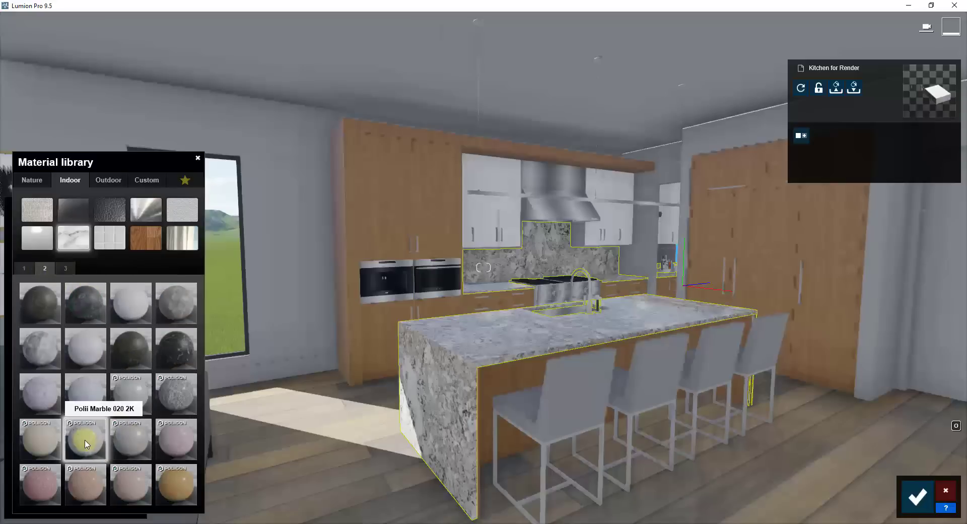
click(134, 445)
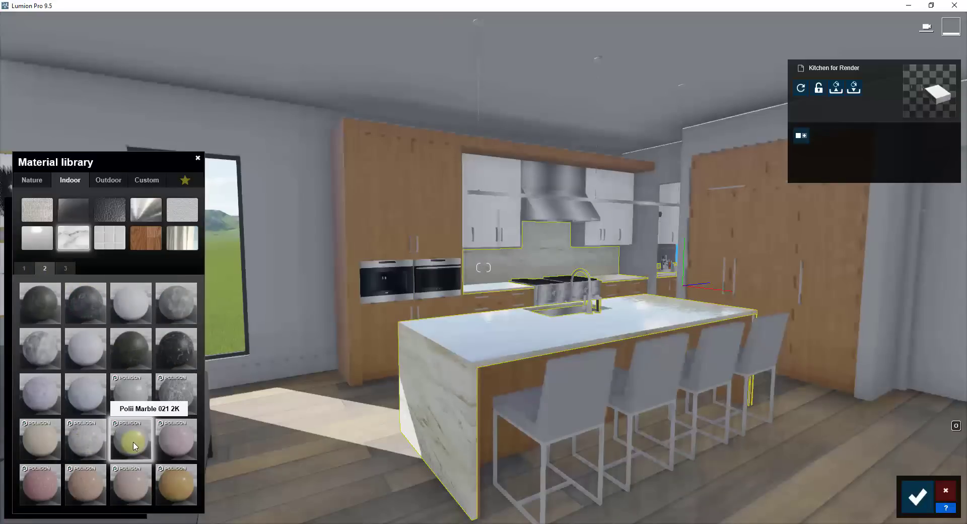
key(w)
mouse_move(535, 344)
right_down()
mouse_move(527, 345)
mouse_move(533, 341)
right_up()
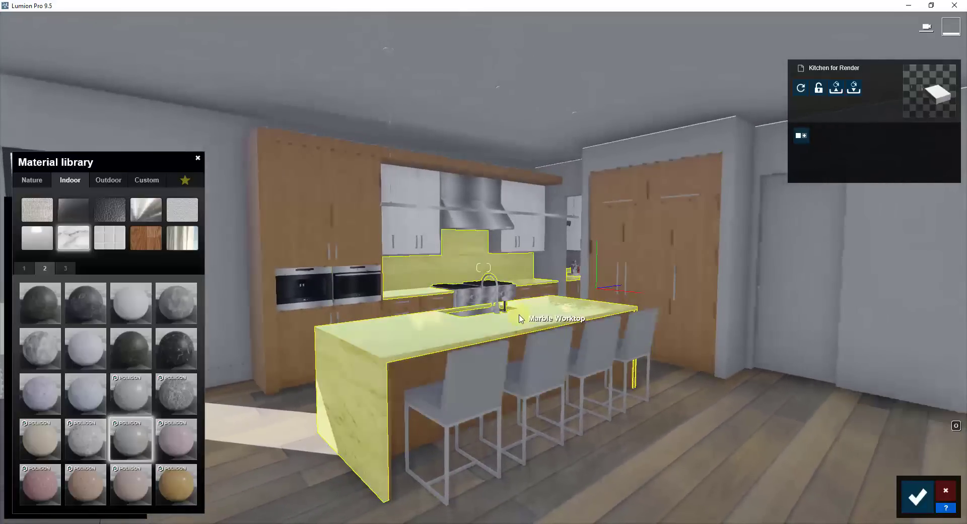
right_drag(507, 301, 517, 298)
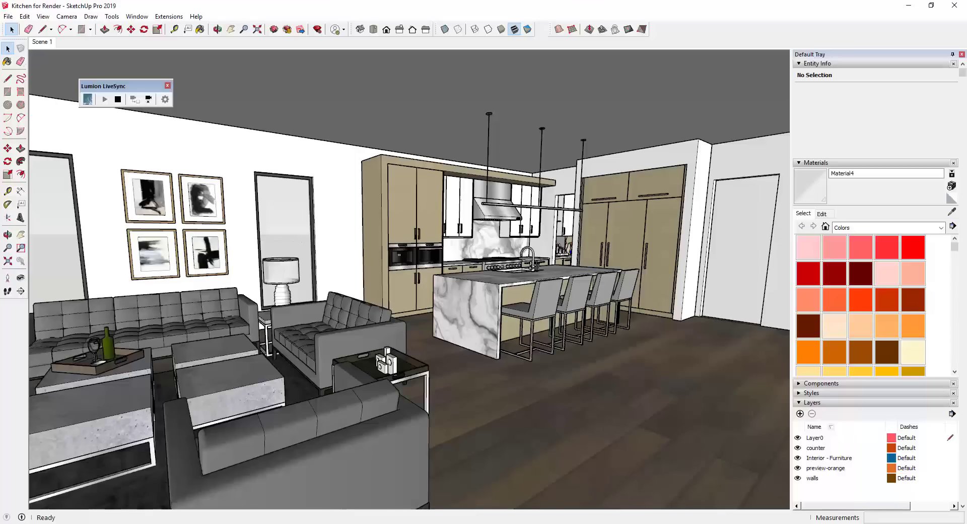
- Switch to SketchUp and turn off the Lumion LiveSync camera synchronization
click(147, 99)
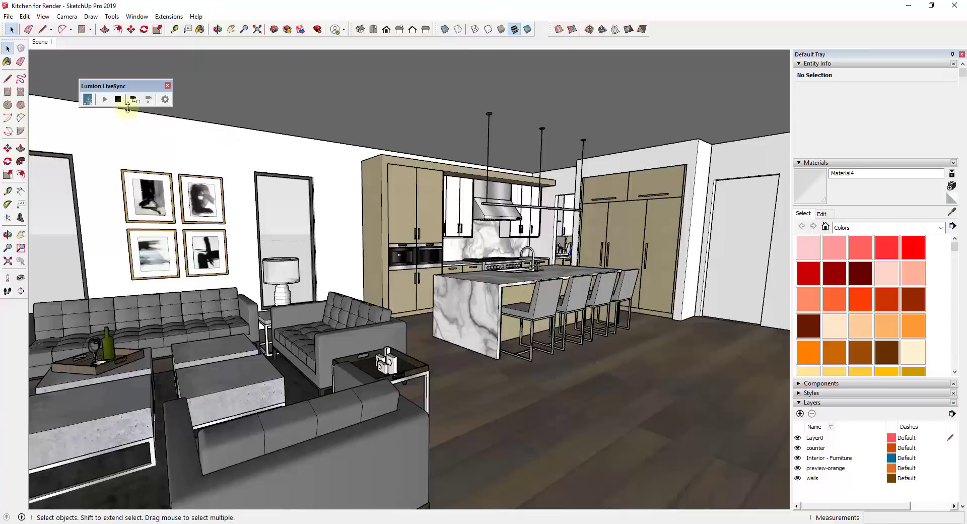
right_click(562, 323)
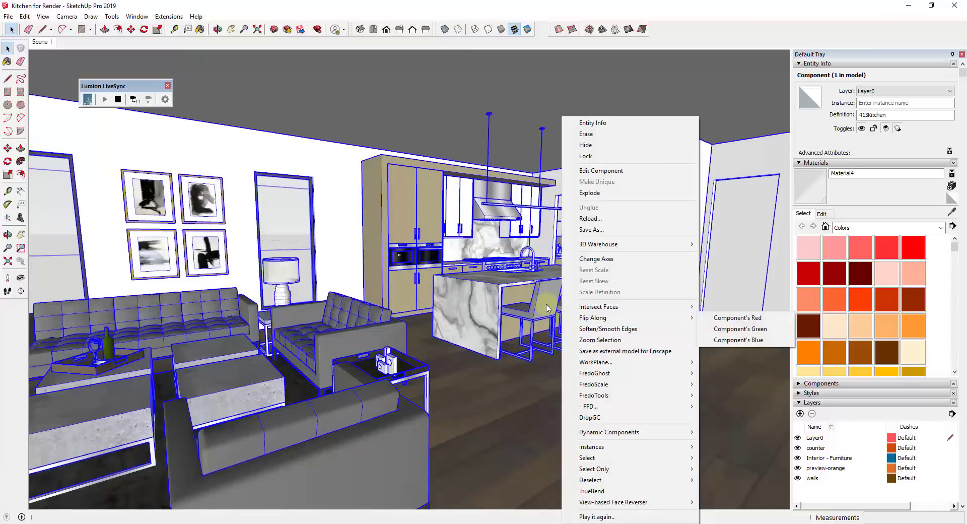
click(547, 306)
mouse_move(547, 305)
middle_down()
mouse_move(565, 274)
mouse_move(540, 293)
middle_up()
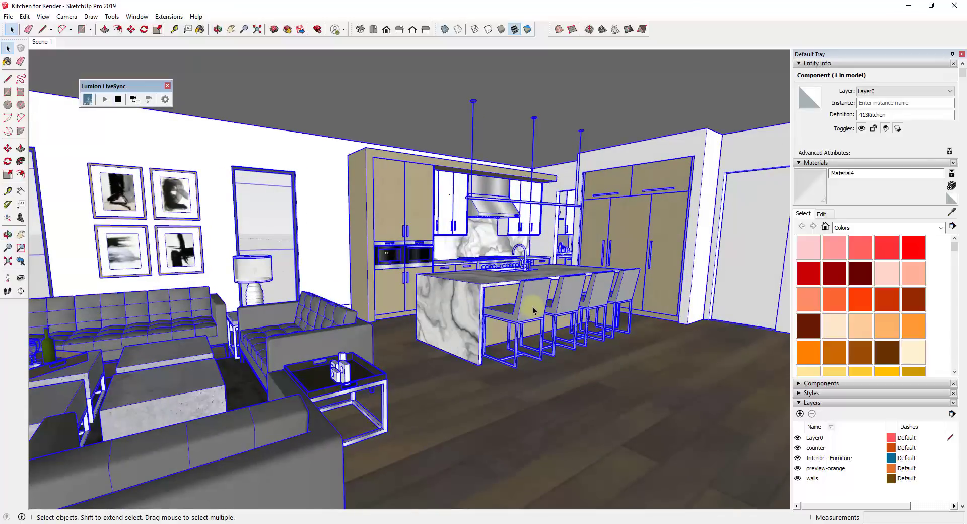
scroll(533, 310, up, 4)
scroll(531, 309, down, 3)
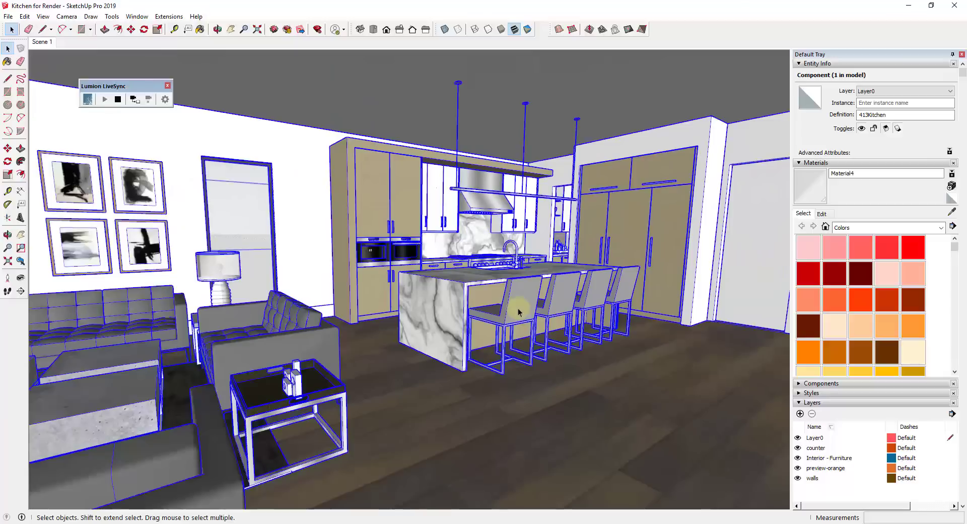
middle_drag(519, 311, 522, 307)
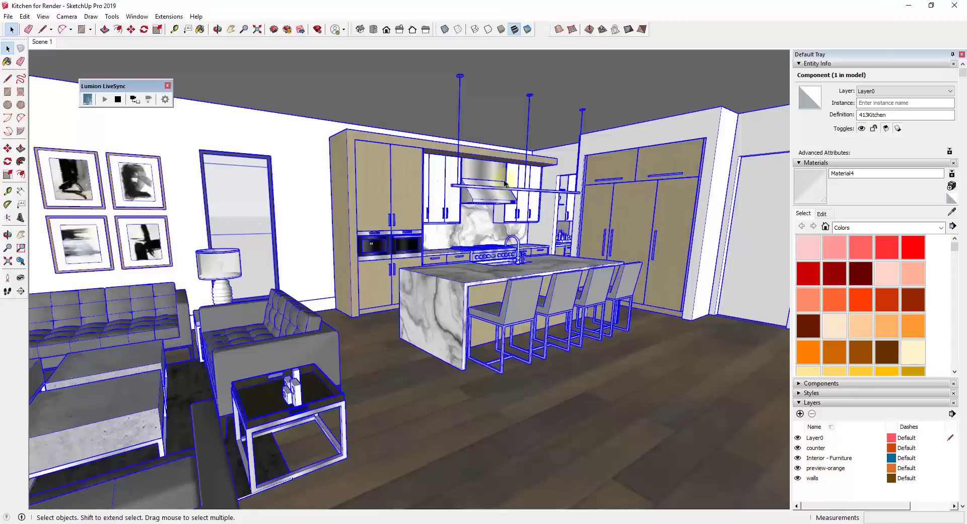
- Open the 413Kitchen component for editing and select the group holding the range-wall cabinets and countertop
scroll(479, 181, up, 5)
middle_drag(500, 208, 477, 233)
scroll(476, 238, up, 2)
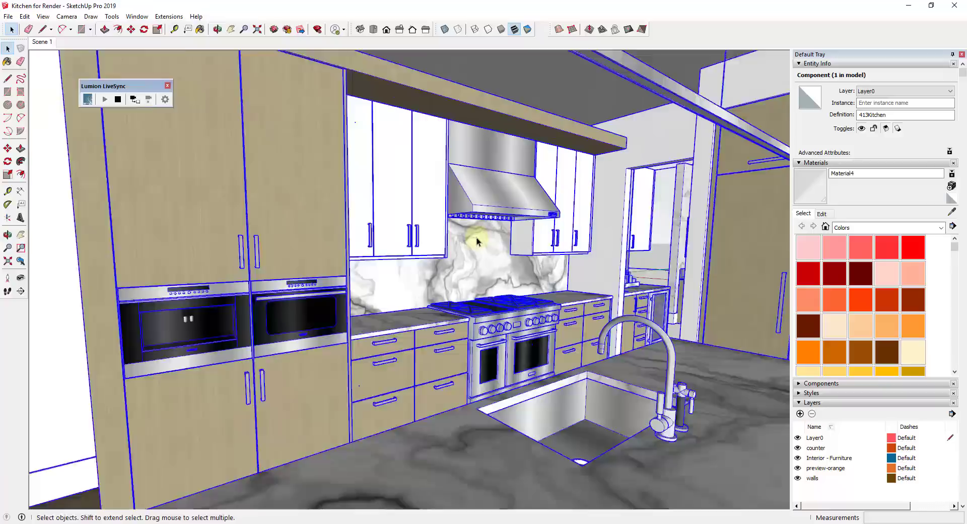
scroll(477, 241, up, 3)
double_click(557, 228)
click(557, 229)
double_click(557, 229)
click(552, 232)
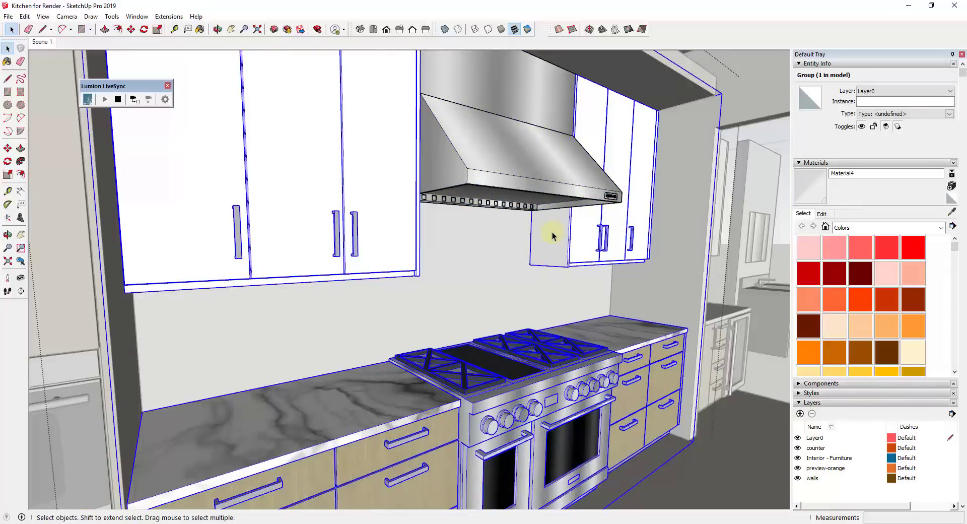
- Sample the side panel material of the upper cabinet to the right of the range hood and open that cabinet group for editing
click(952, 212)
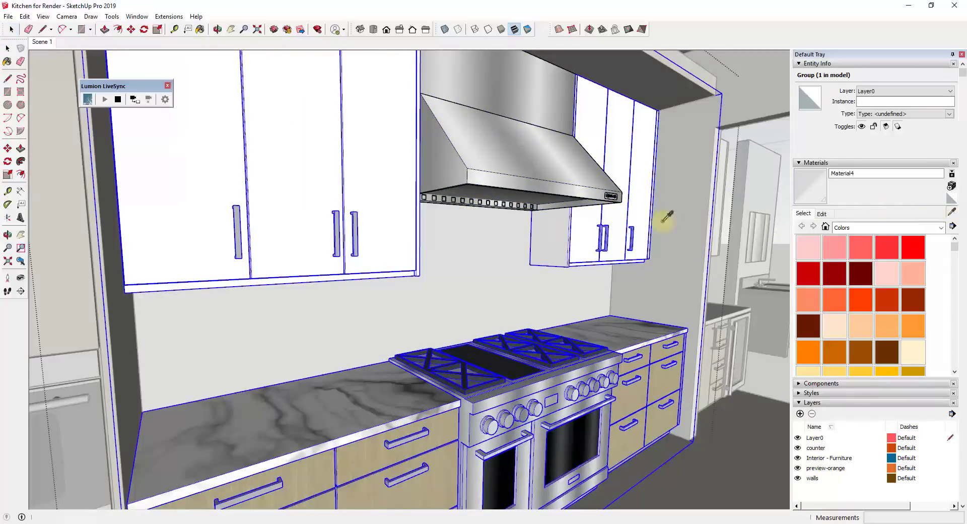
click(552, 227)
key(space)
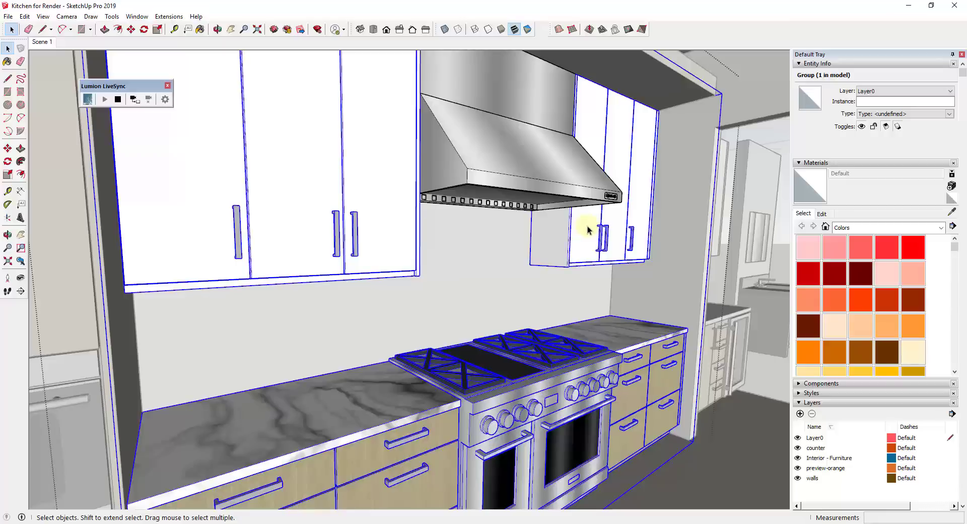
double_click(556, 234)
click(551, 236)
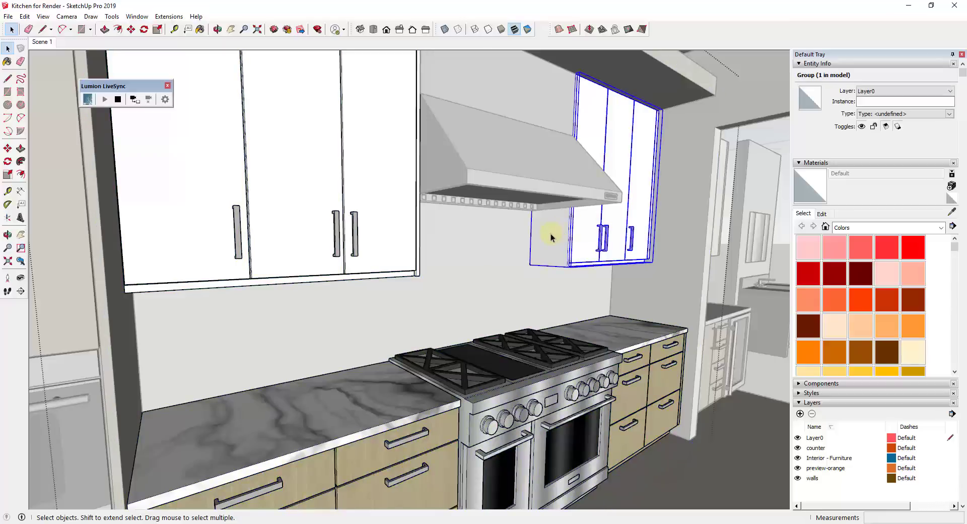
double_click(548, 239)
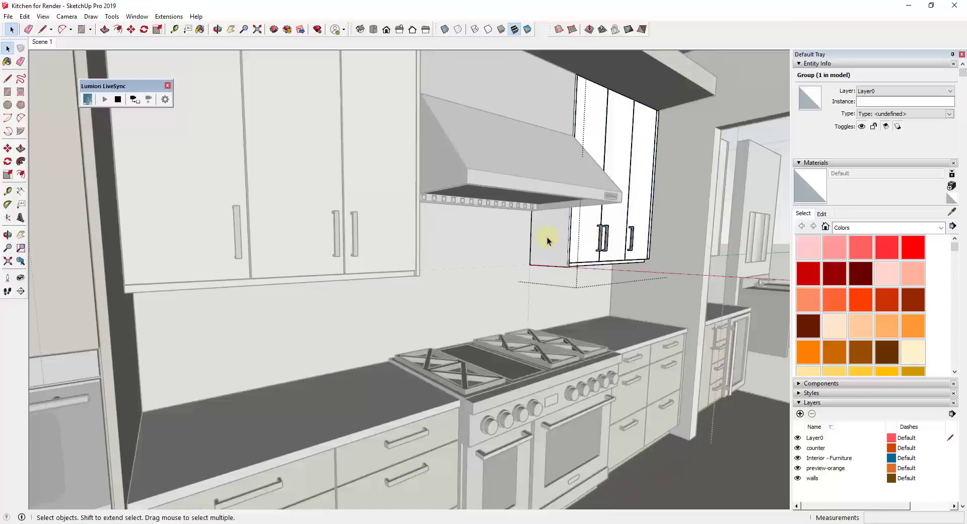
shift+click(589, 260)
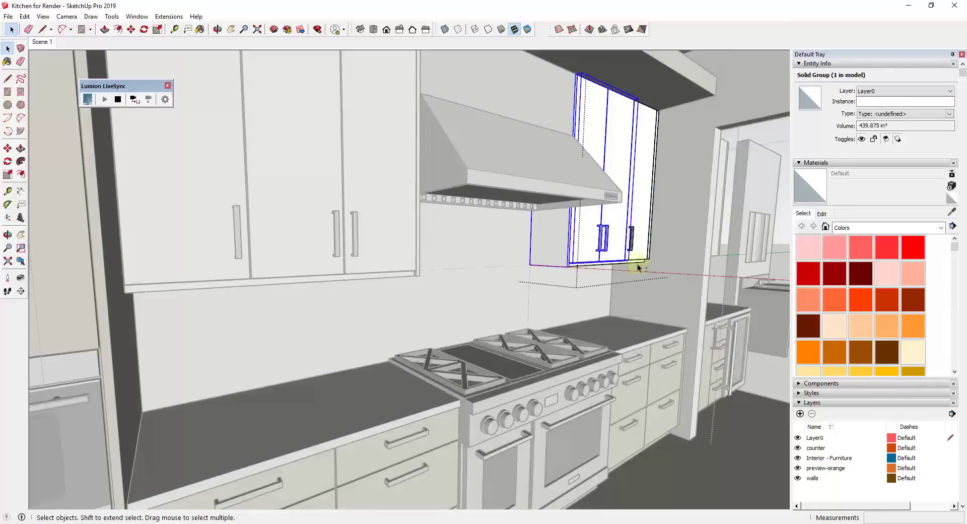
click(580, 267)
click(580, 247)
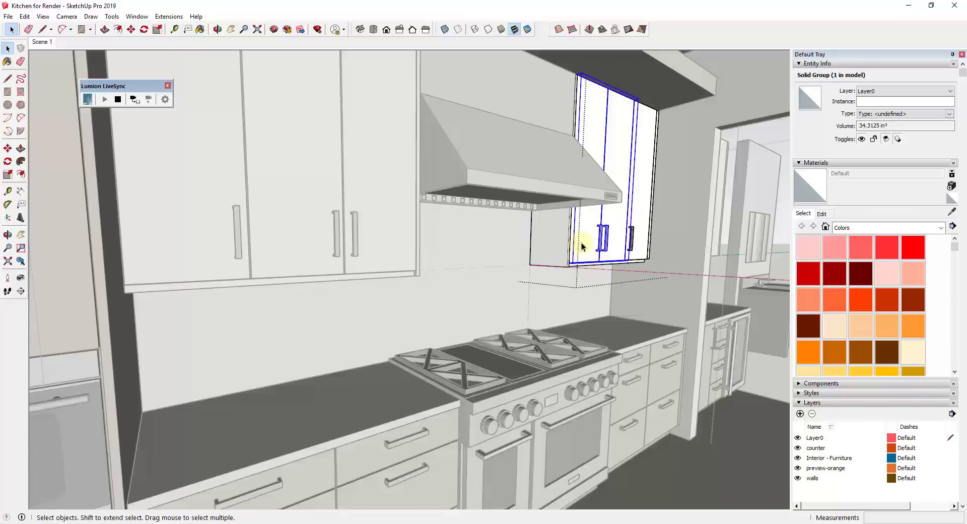
click(952, 208)
click(616, 126)
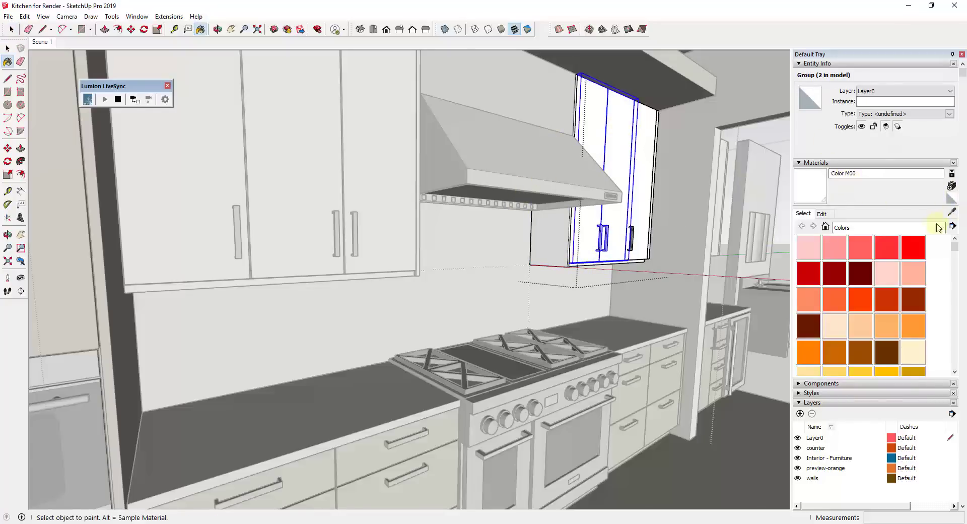
alt+click(566, 228)
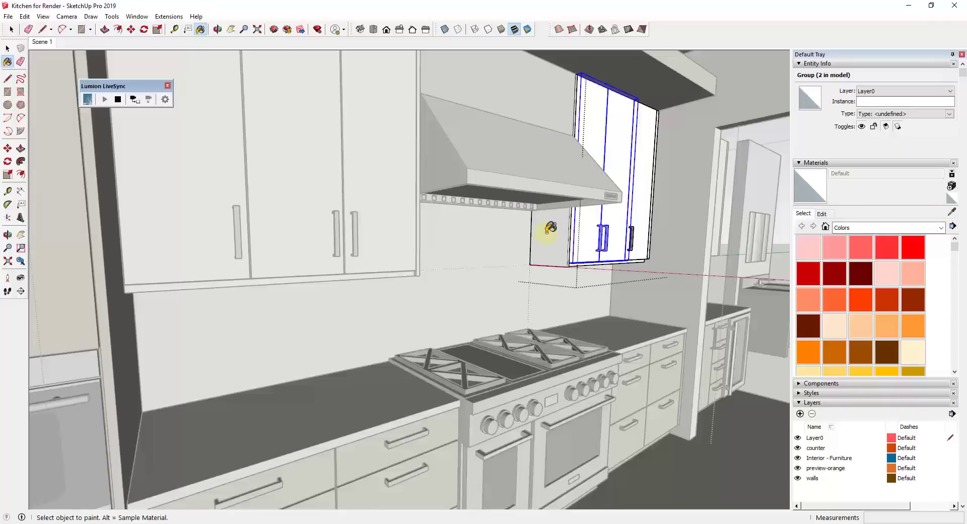
key(space)
- Paint the outer side and bottom panels of the upper cabinet with Color M00, sampled from its door front
click(555, 232)
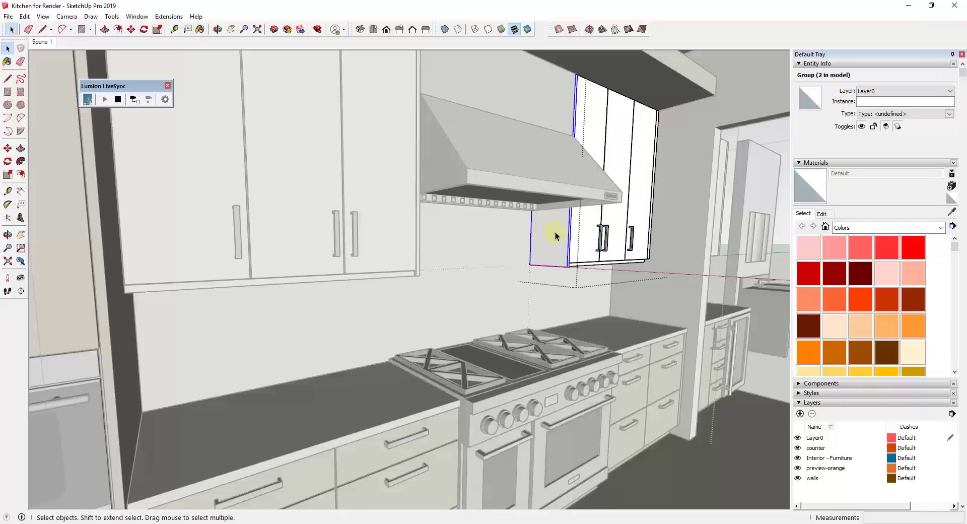
shift+click(579, 270)
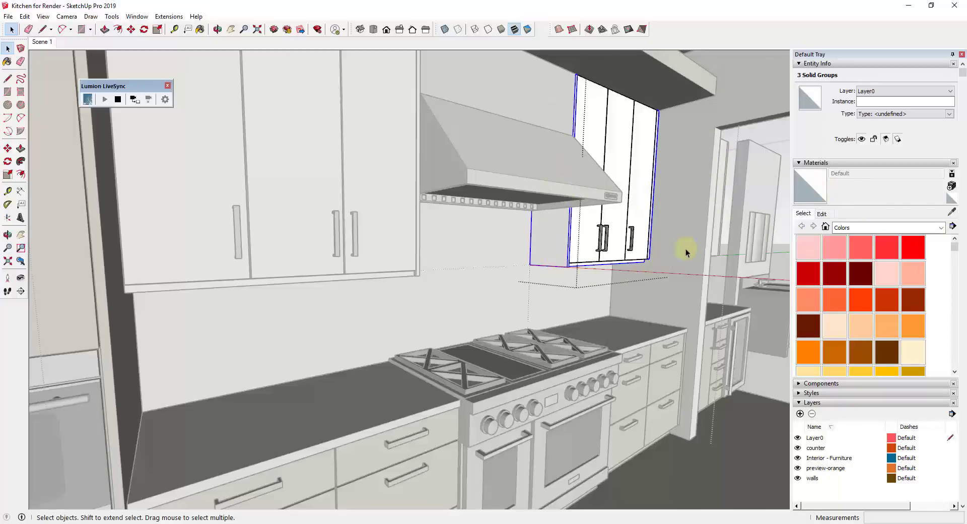
click(951, 212)
click(614, 144)
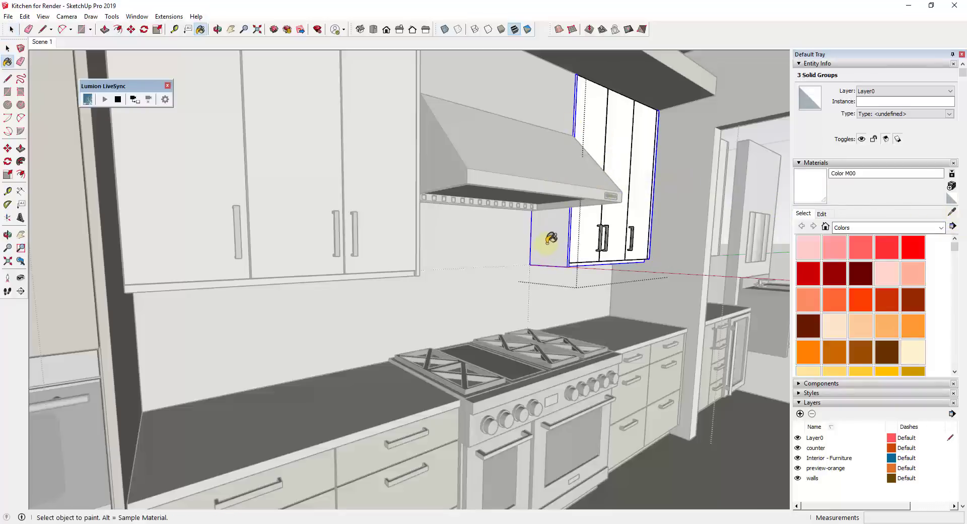
key(space)
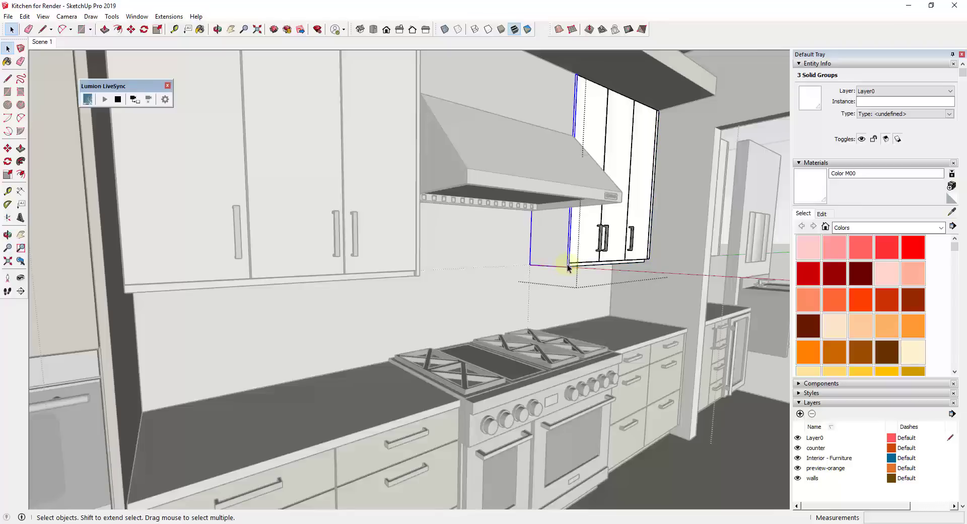
click(577, 270)
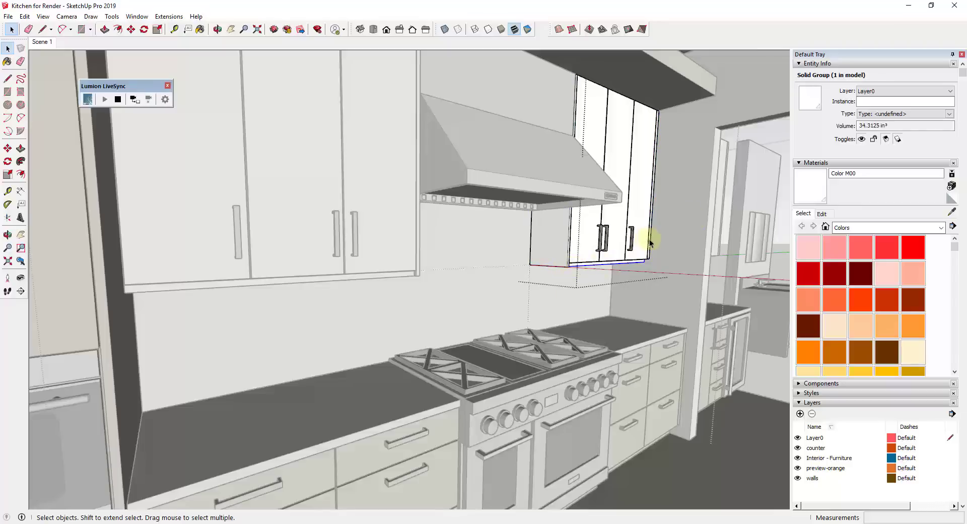
- Open the upper cabinet group to the left of the range hood and paint its side and bottom panels with sampled Color M00
click(381, 243)
click(418, 243)
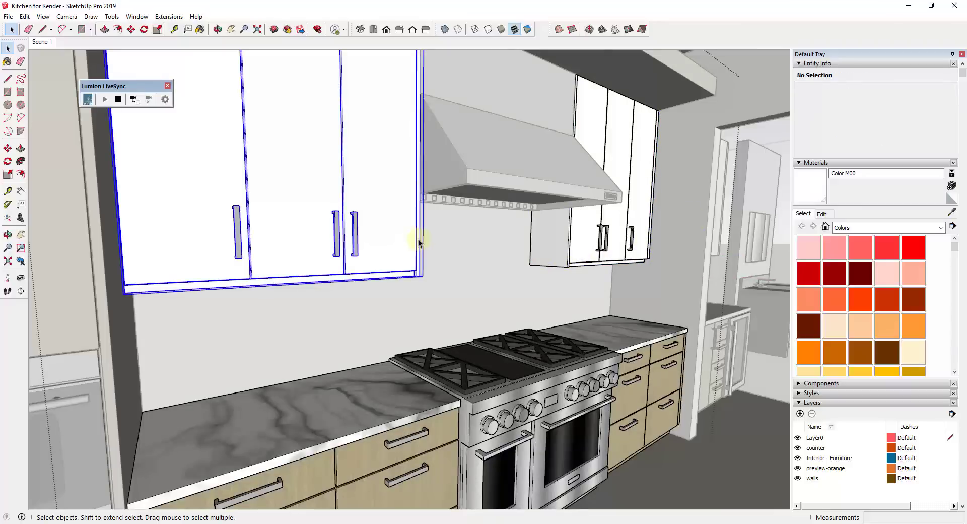
double_click(418, 243)
click(418, 243)
click(501, 241)
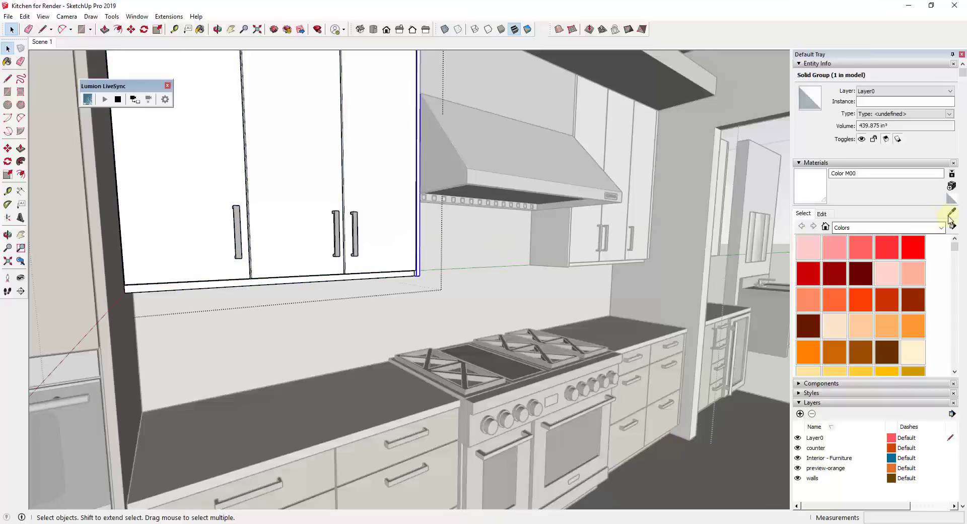
click(951, 213)
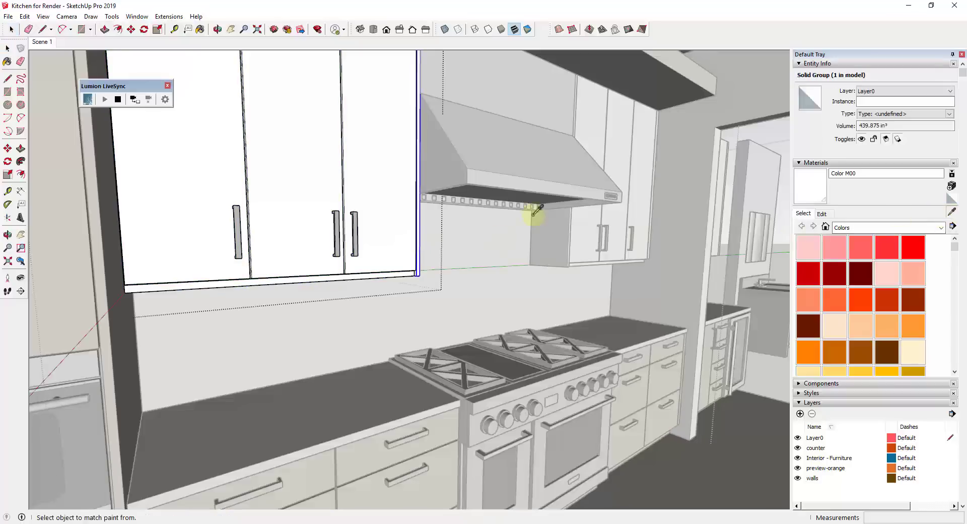
click(821, 186)
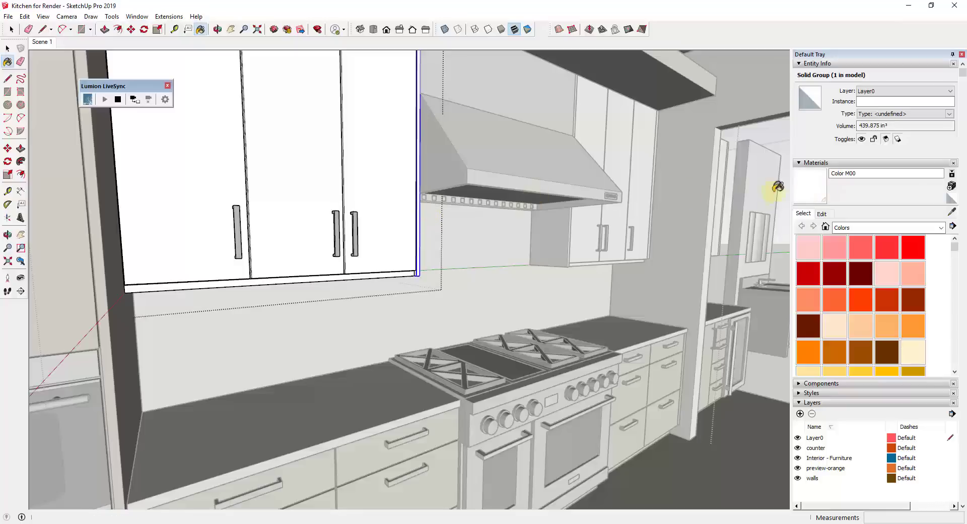
click(392, 261)
key(space)
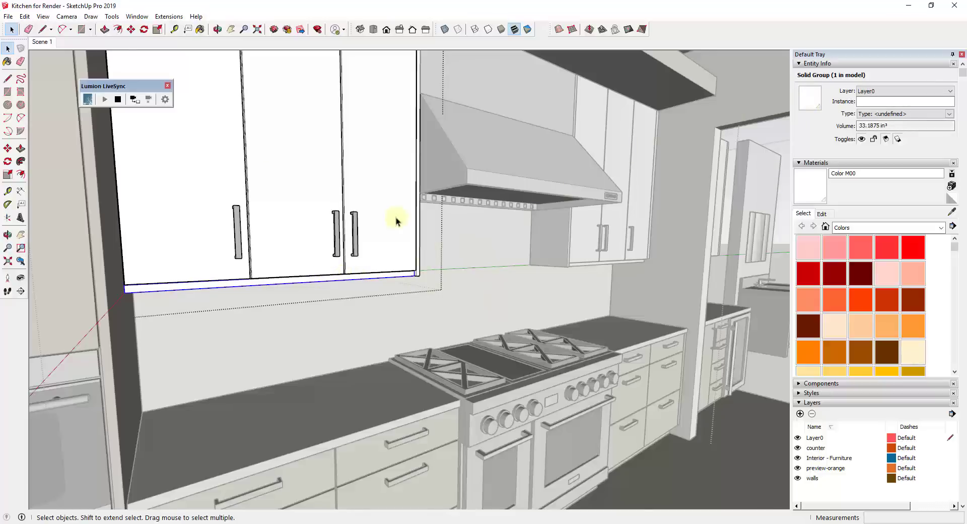
- Close the open cabinet groups in the Scene 1 view and restart LiveSync to Lumion
click(40, 41)
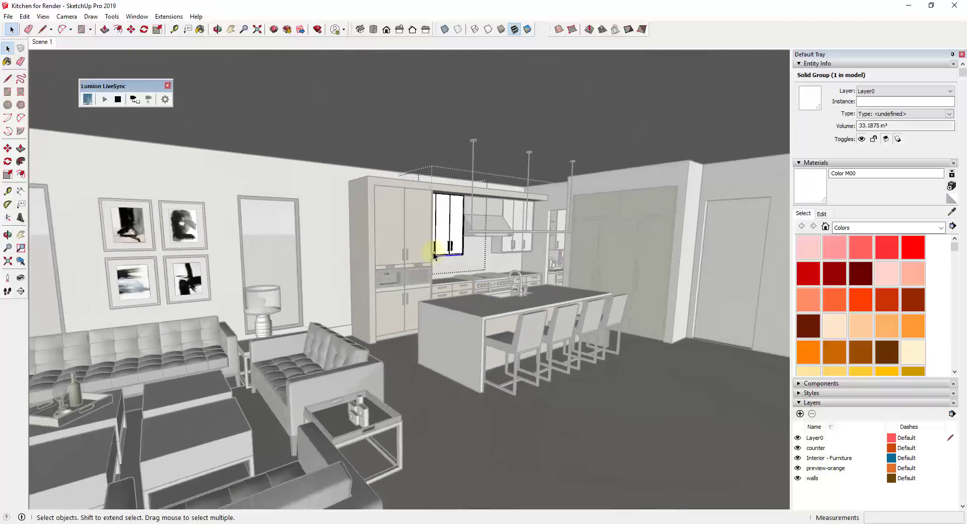
right_click(448, 208)
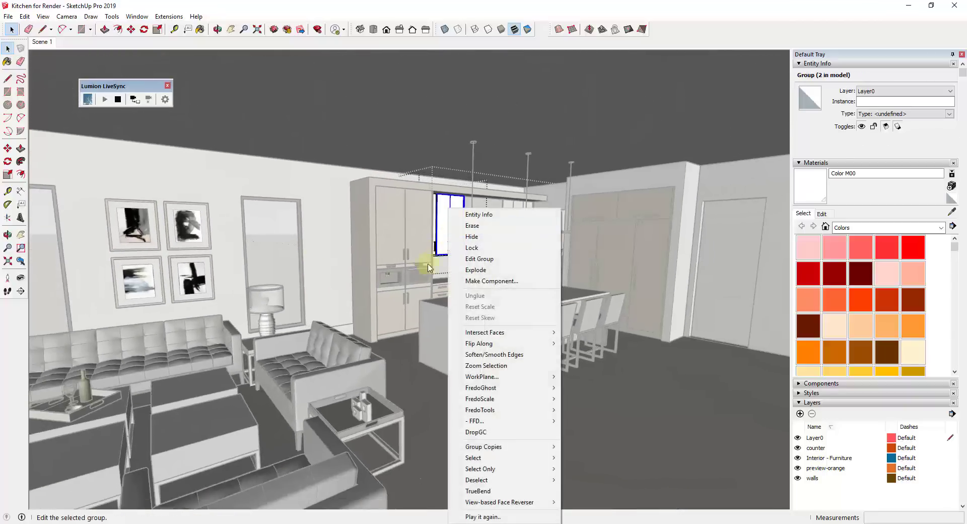
right_click(278, 236)
click(308, 245)
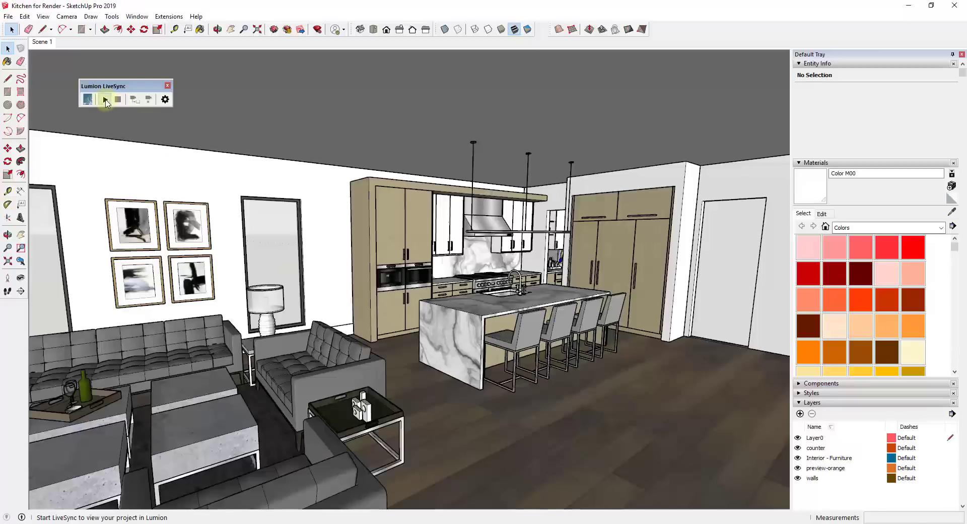
click(106, 101)
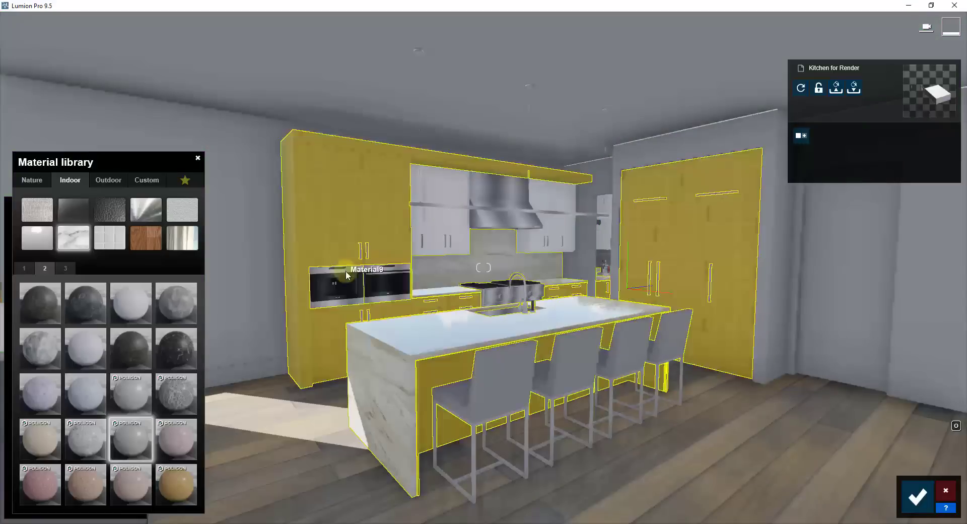
- Try an indoor wood material on the floor and Wood Floor cherry sq DDDS 1024 on the door in Lumion
right_drag(503, 307, 474, 310)
key(s)
key(w)
key(s)
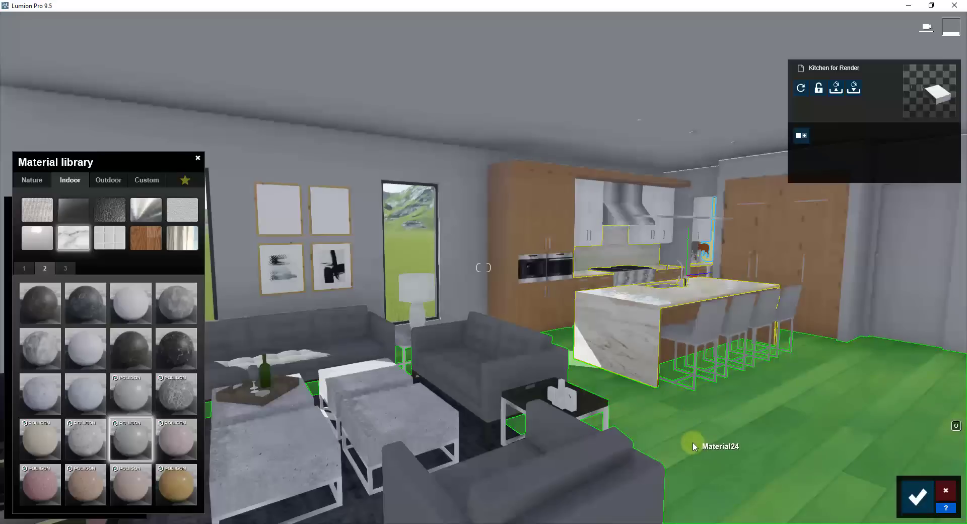
click(694, 446)
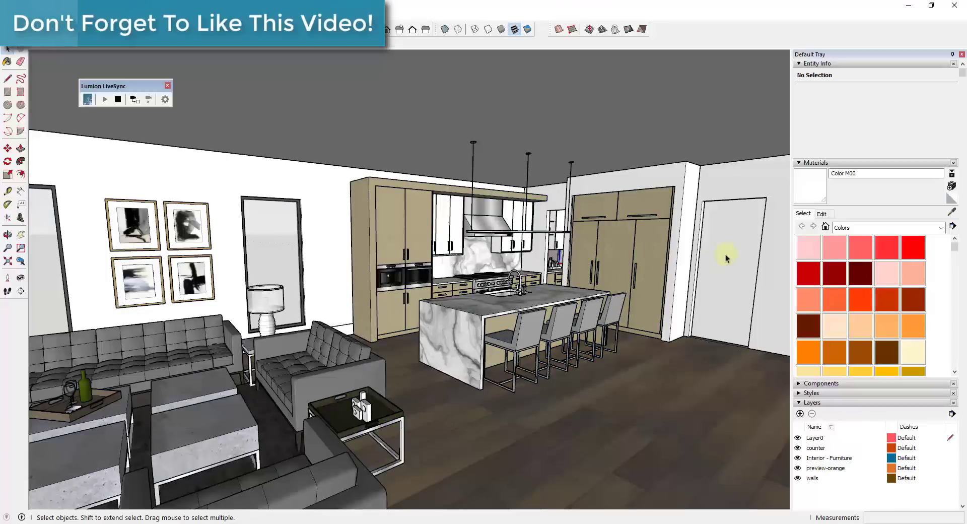
click(707, 256)
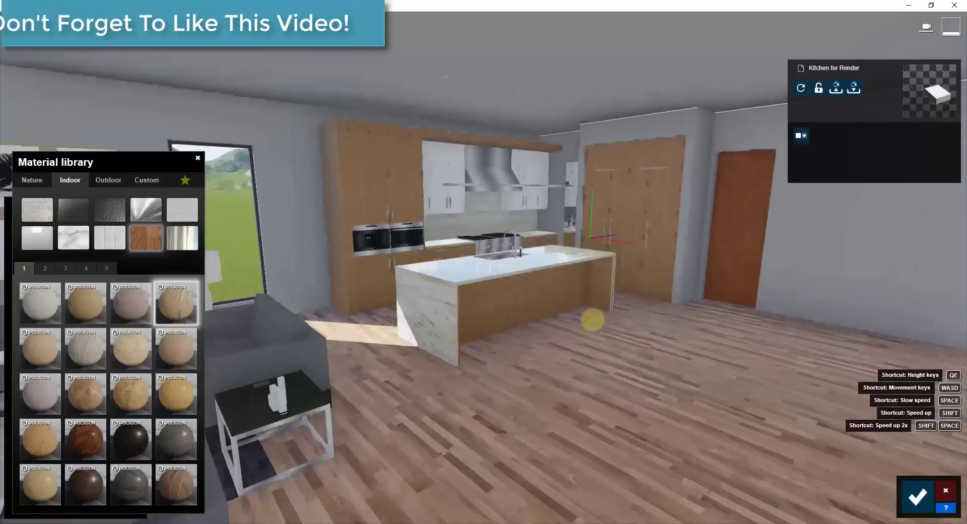
click(73, 181)
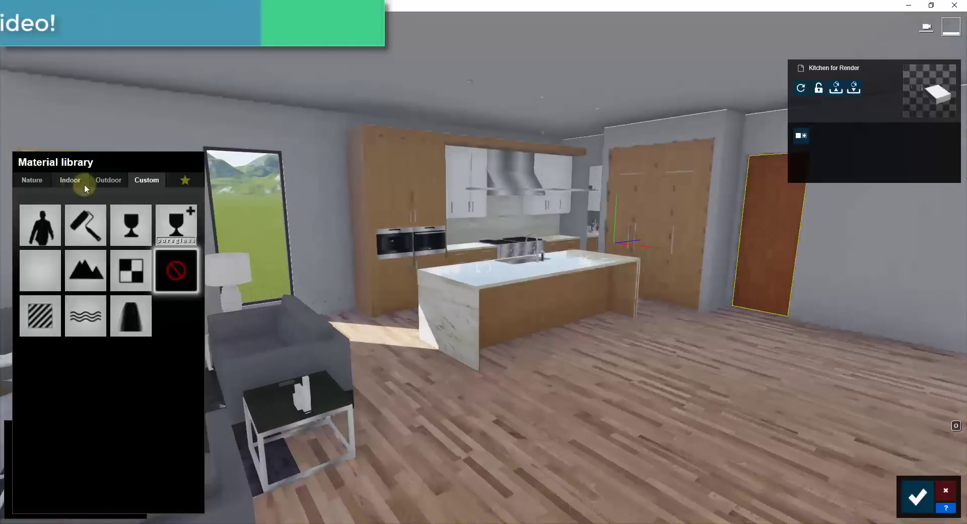
click(175, 267)
click(65, 268)
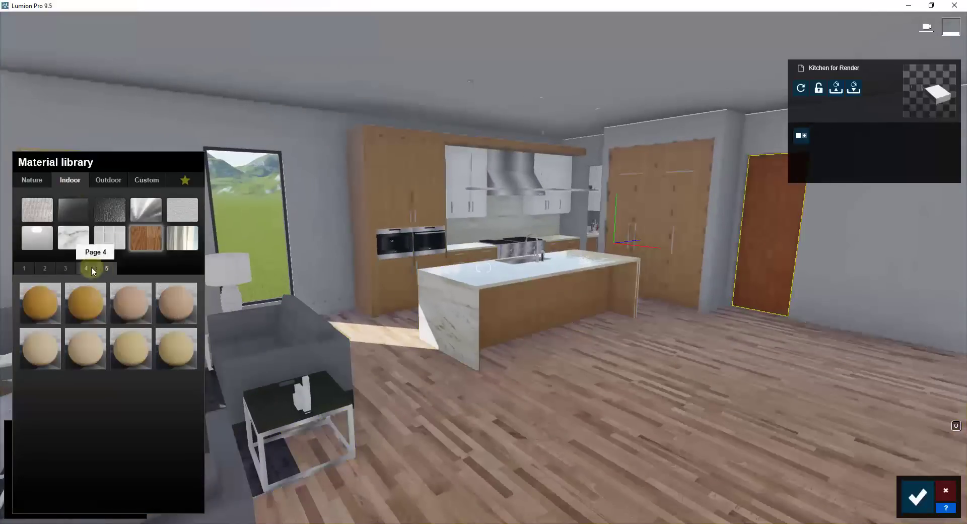
click(83, 300)
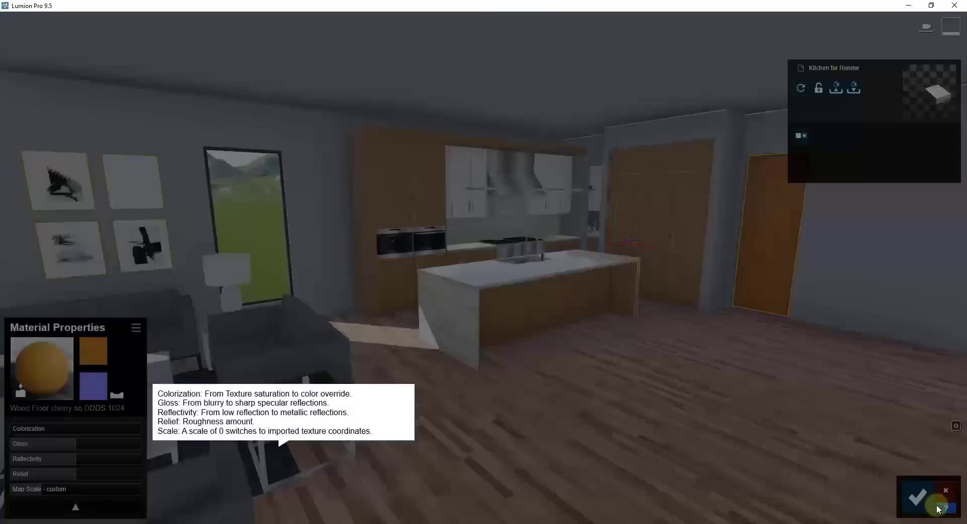
click(922, 499)
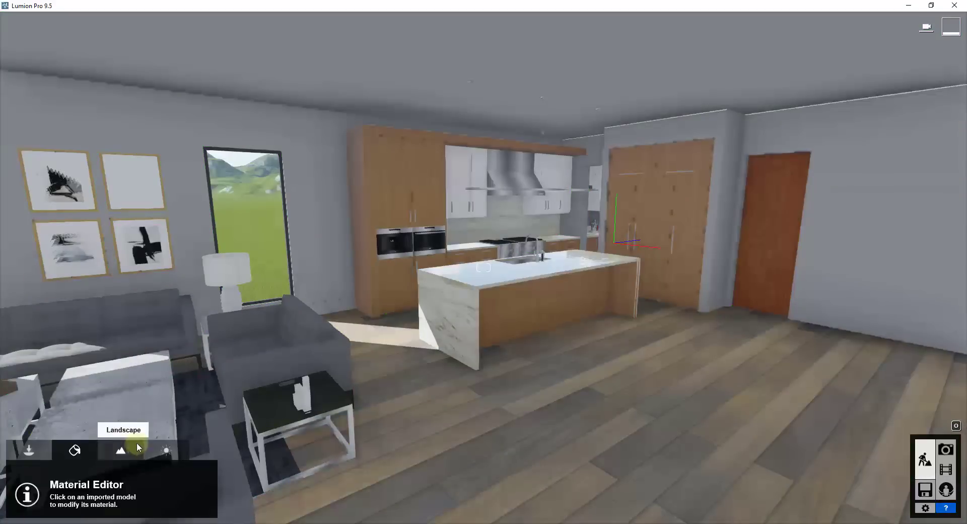
- Assign an indoor plaster material to the walls and Polii Wood Fine 016 3k to the floor, and save the changes
click(125, 449)
click(105, 490)
click(28, 450)
click(74, 450)
right_drag(540, 328, 542, 330)
right_drag(569, 97, 568, 96)
click(182, 209)
click(45, 268)
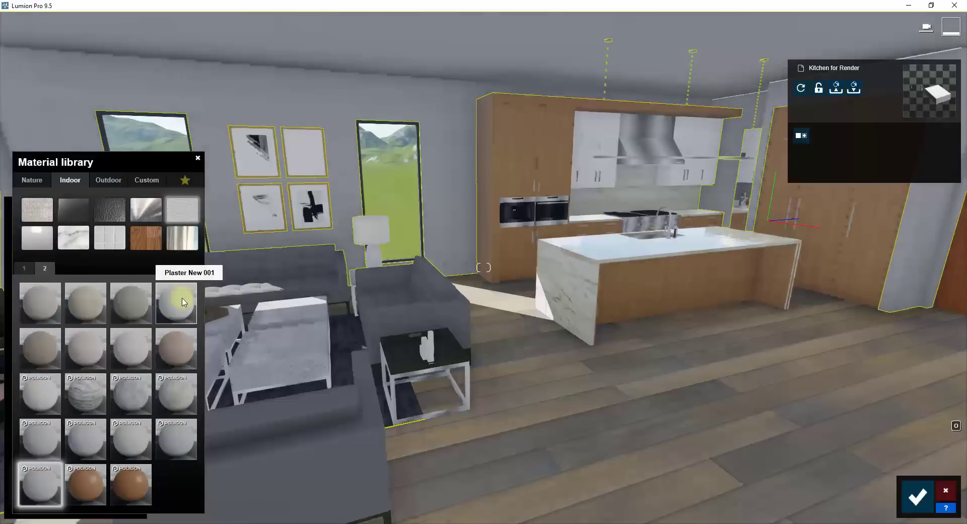
click(131, 439)
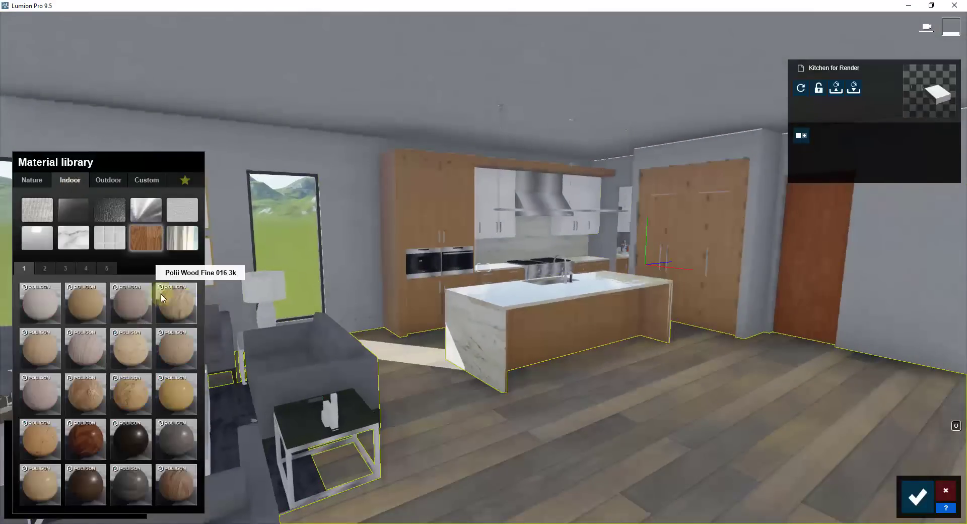
click(917, 497)
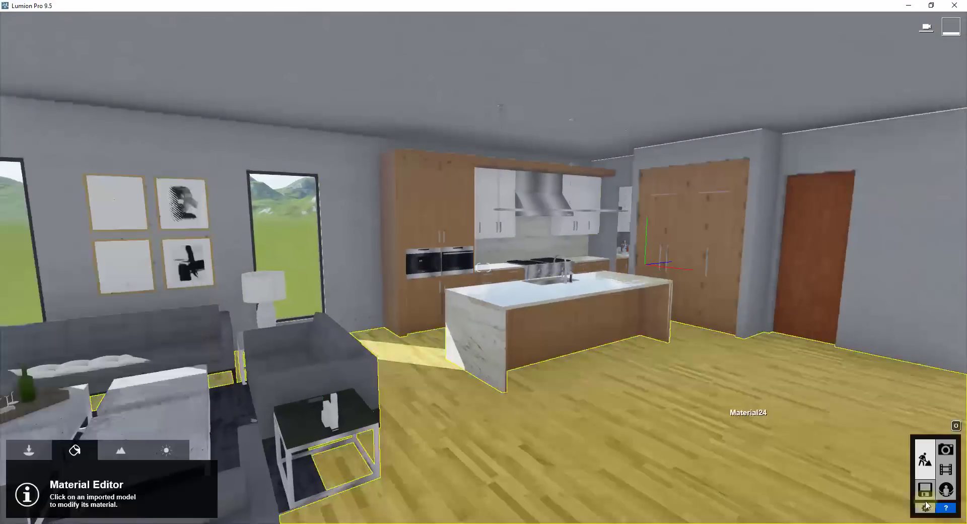
- Assign the indoor metal material Metal 004 1024 to the sloped canopy of the range hood
right_drag(721, 412, 428, 310)
click(640, 185)
click(86, 268)
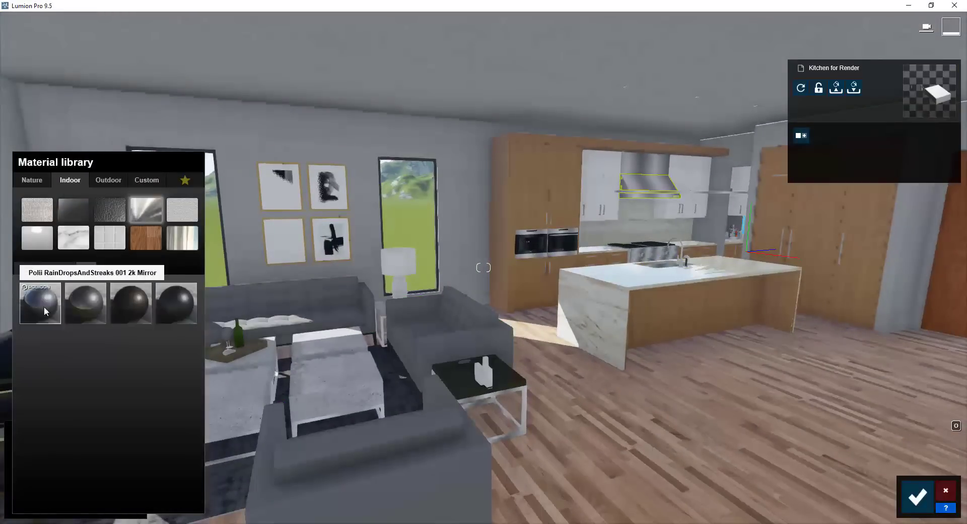
click(23, 268)
click(45, 268)
click(65, 268)
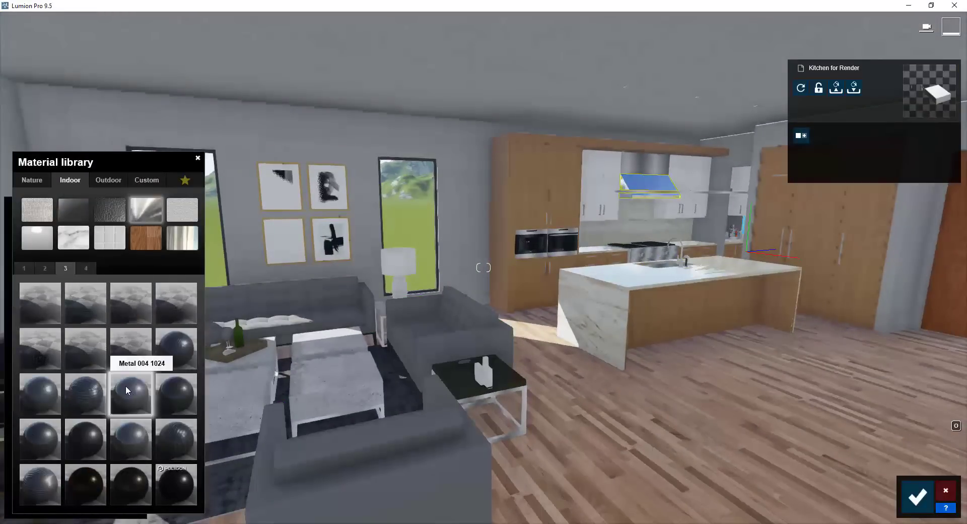
scroll(57, 276, down, 3)
- Assign the same dark indoor metal material to the range hood's chimney and the range front
click(639, 170)
click(85, 268)
click(86, 302)
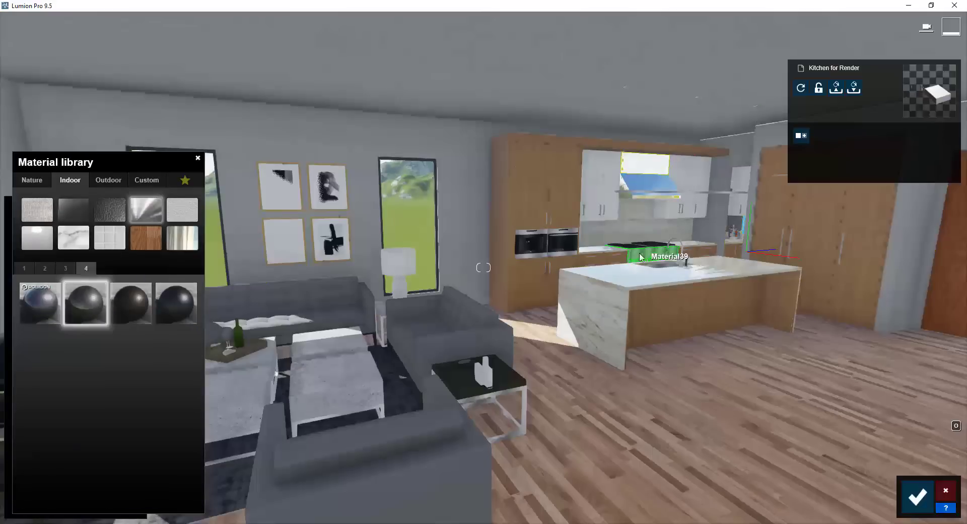
click(654, 254)
click(86, 302)
- Check the indoor metal finish of the range and faucet and save the material changes
click(675, 252)
click(147, 180)
click(70, 180)
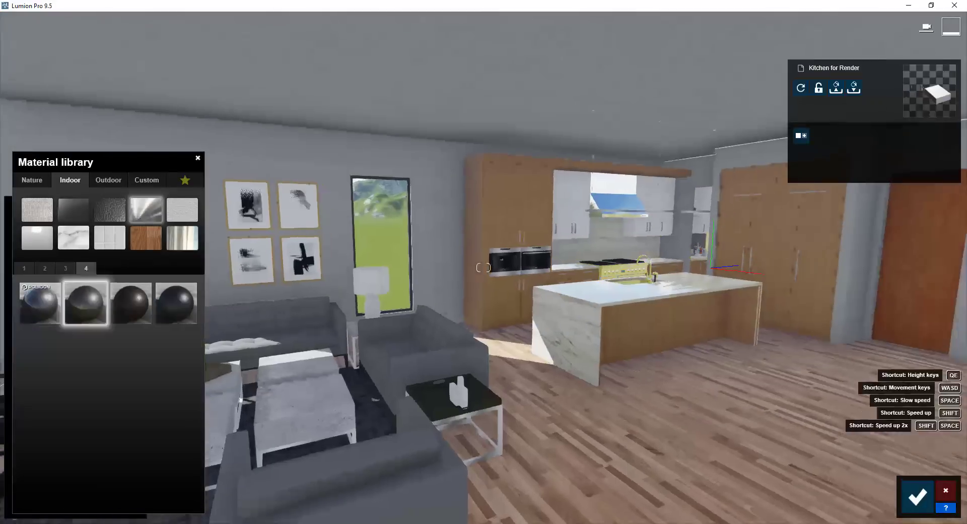
right_drag(689, 308, 692, 308)
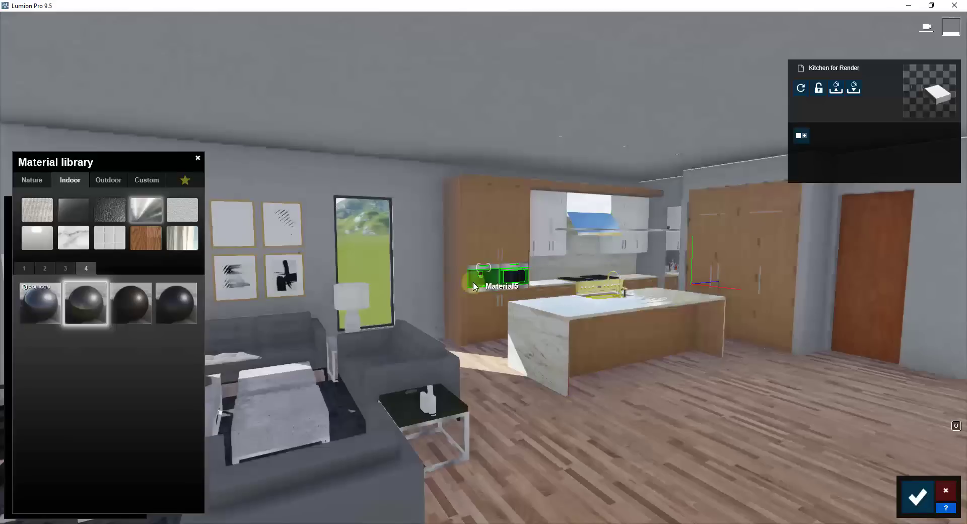
click(920, 497)
click(925, 501)
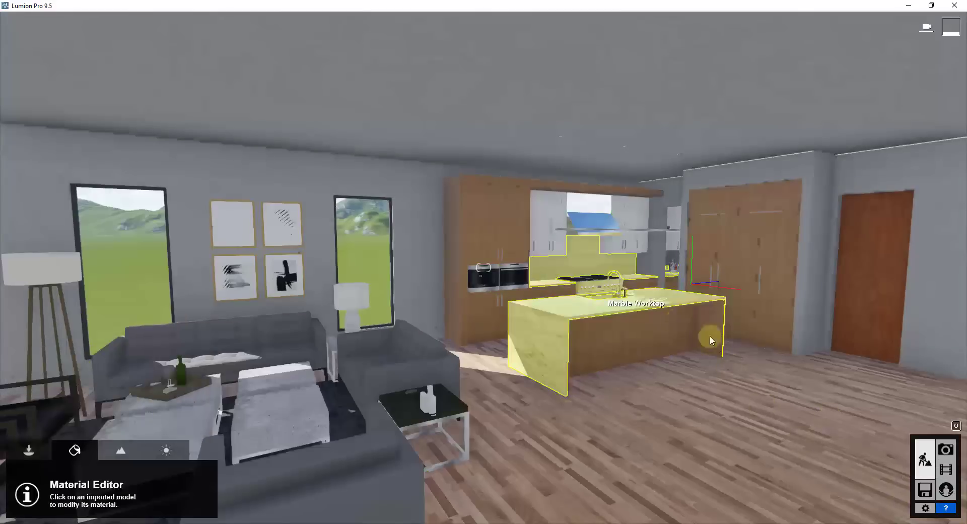
- Enter Photo mode, frame the living area and kitchen, and apply the Interior style to the photo
click(946, 449)
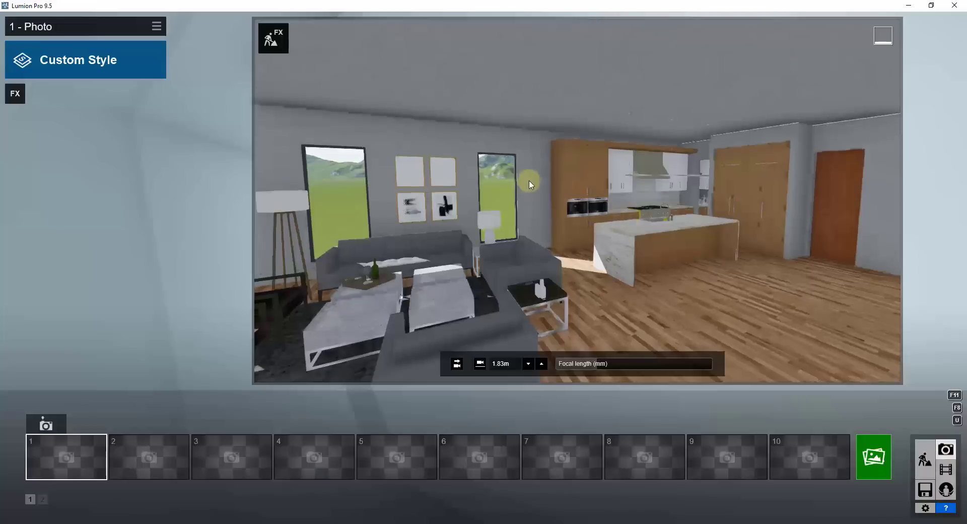
right_drag(602, 229, 602, 227)
key(w)
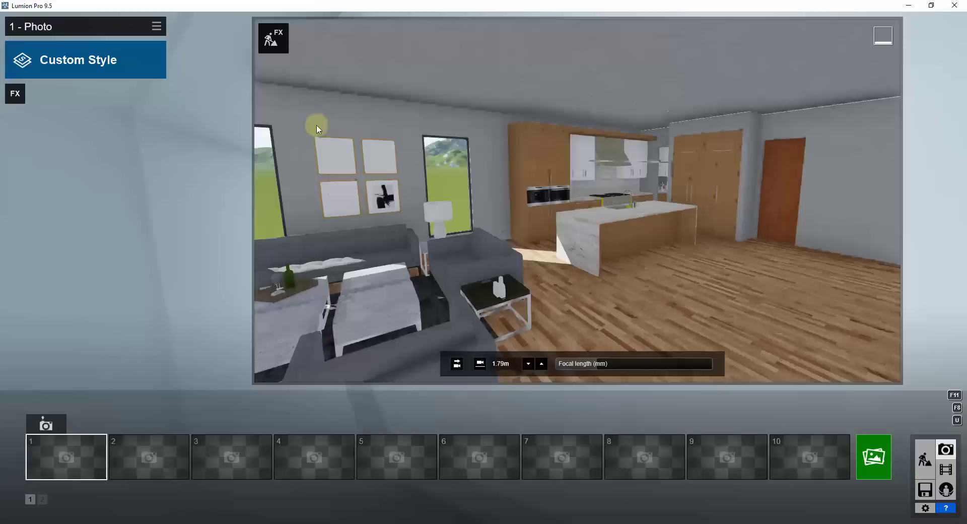
click(63, 66)
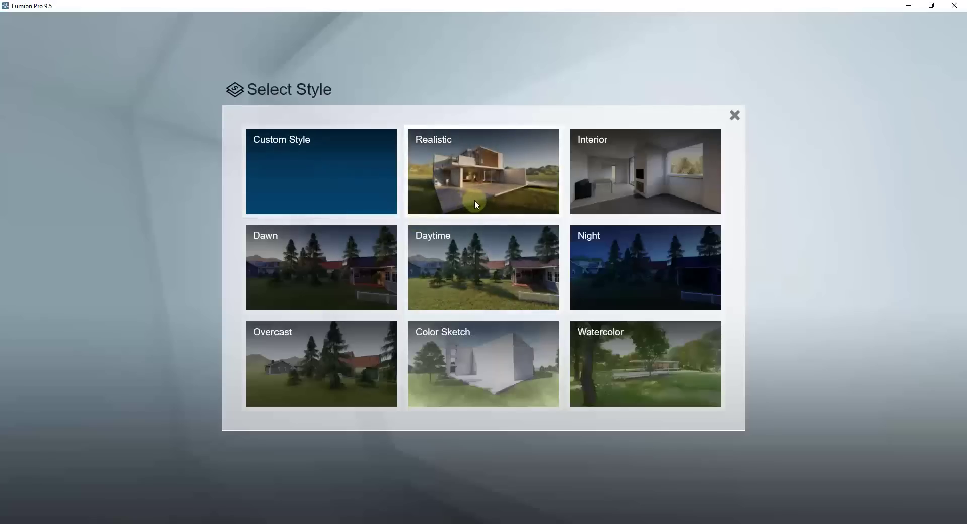
click(641, 186)
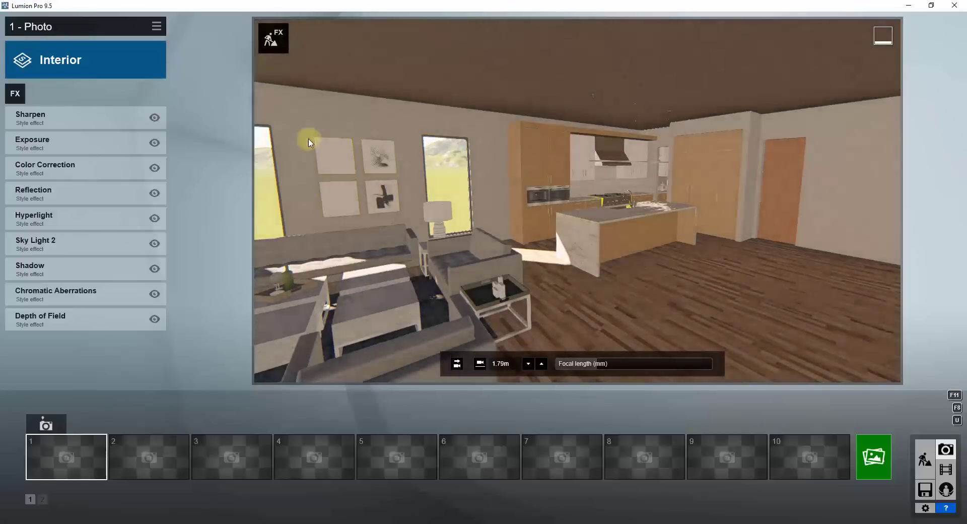
- Add a Sun effect to the photo and lower its sun height and sun heading so sunlight falls across the room
click(15, 89)
click(334, 164)
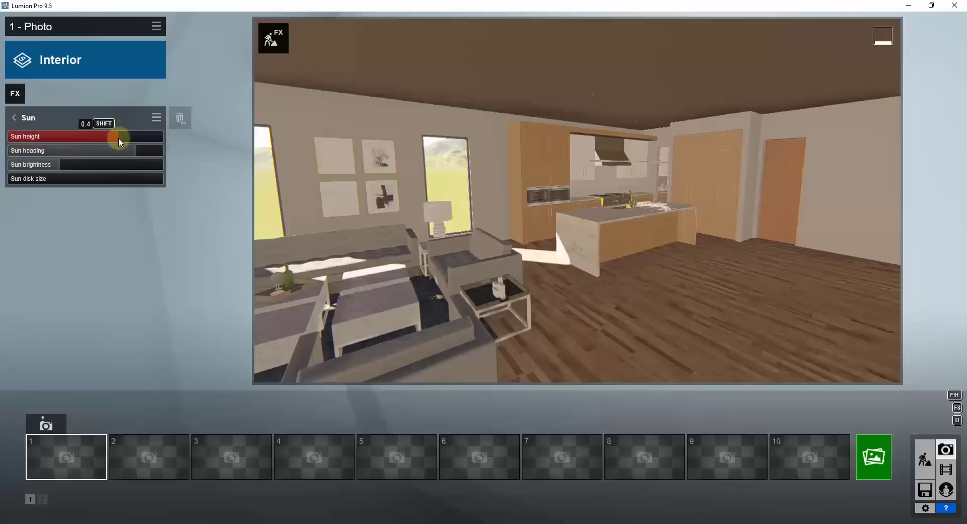
drag(119, 137, 96, 137)
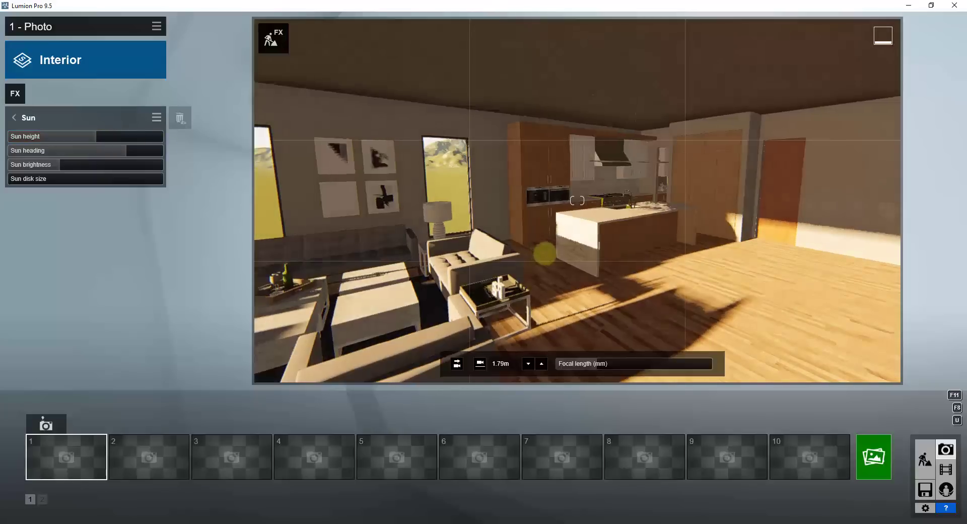
- Frame the kitchen island and cabinets more closely and render the current photo as a 1920x1080 JPG
key(w)
mouse_move(544, 254)
right_down()
mouse_move(543, 266)
mouse_move(544, 257)
right_up()
key(w)
key(s)
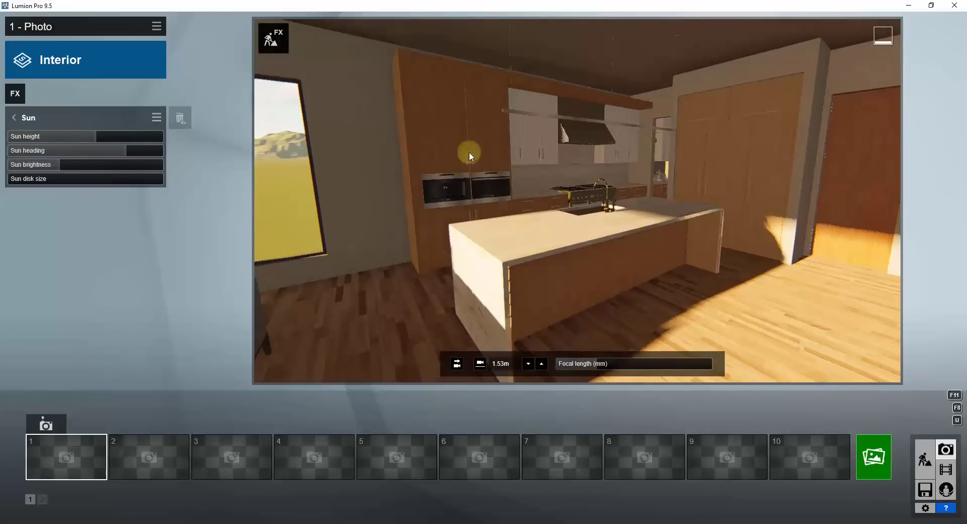
click(874, 457)
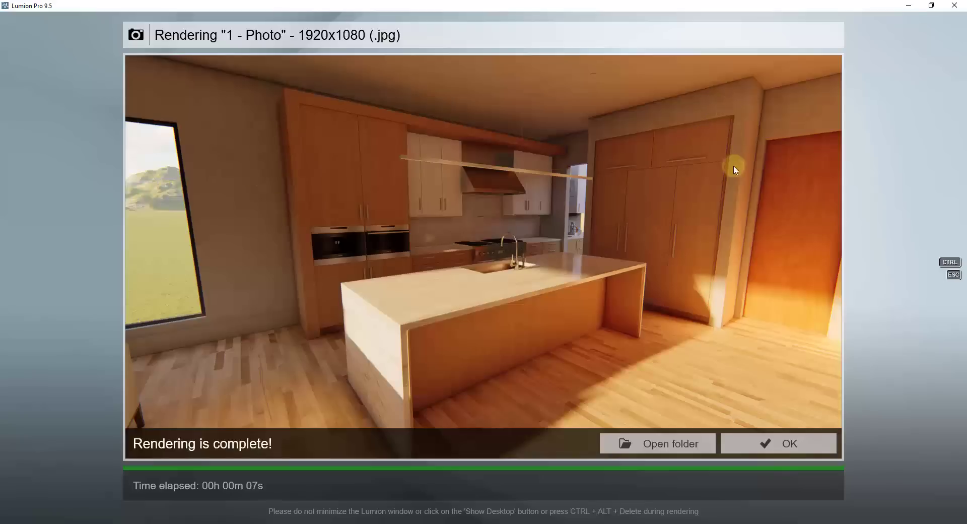
click(761, 444)
- Pull the photo camera back to show the living area with the kitchen and return to Build mode
right_drag(619, 250, 618, 240)
key(s)
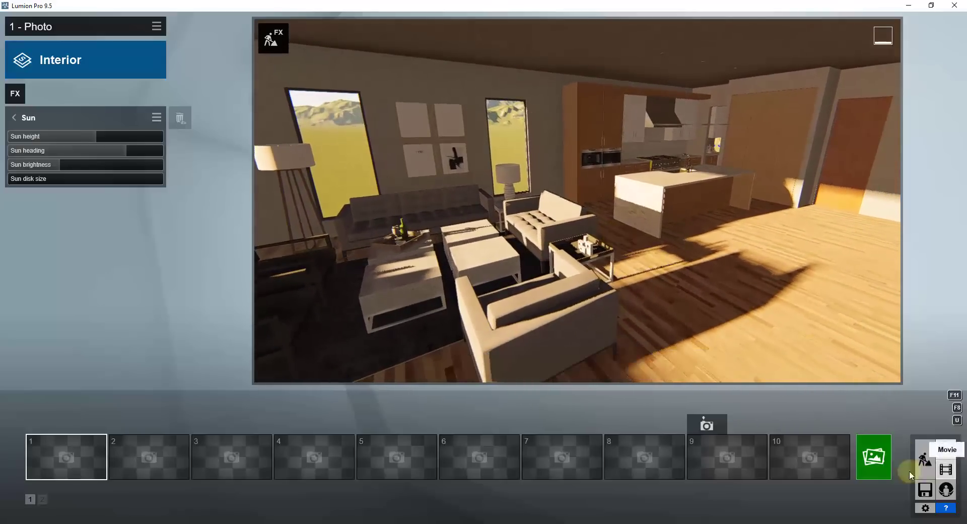
click(924, 460)
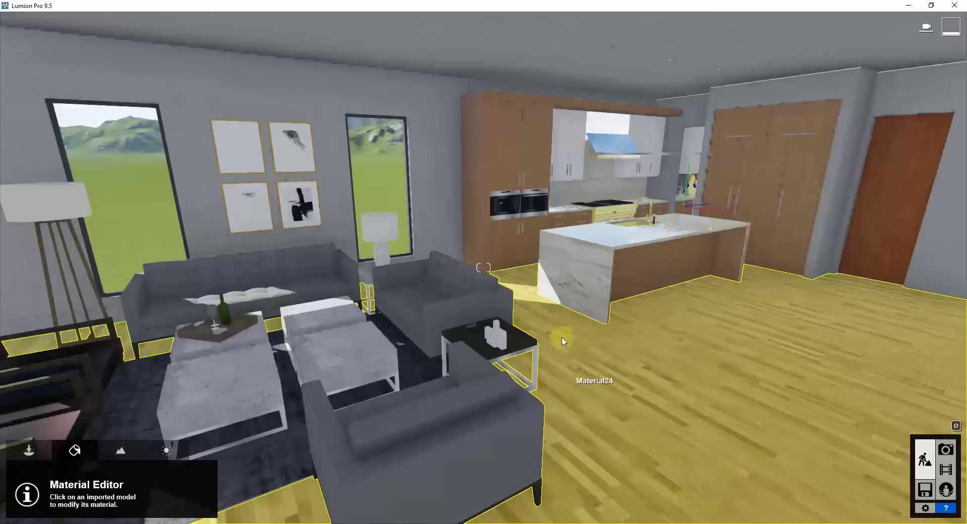
- Switch to SketchUp, open the kitchen component for editing and hide the living-room furniture group
key(s)
right_drag(562, 339, 559, 333)
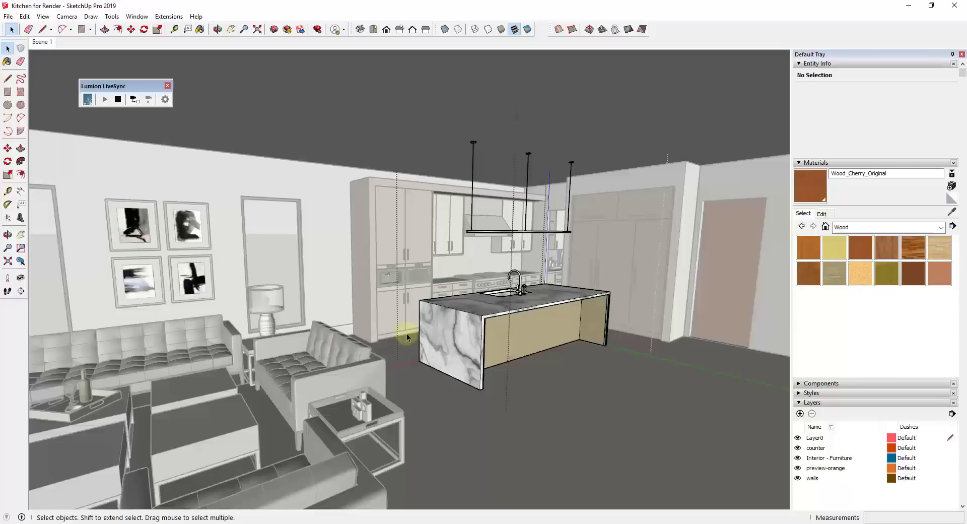
click(407, 337)
click(324, 357)
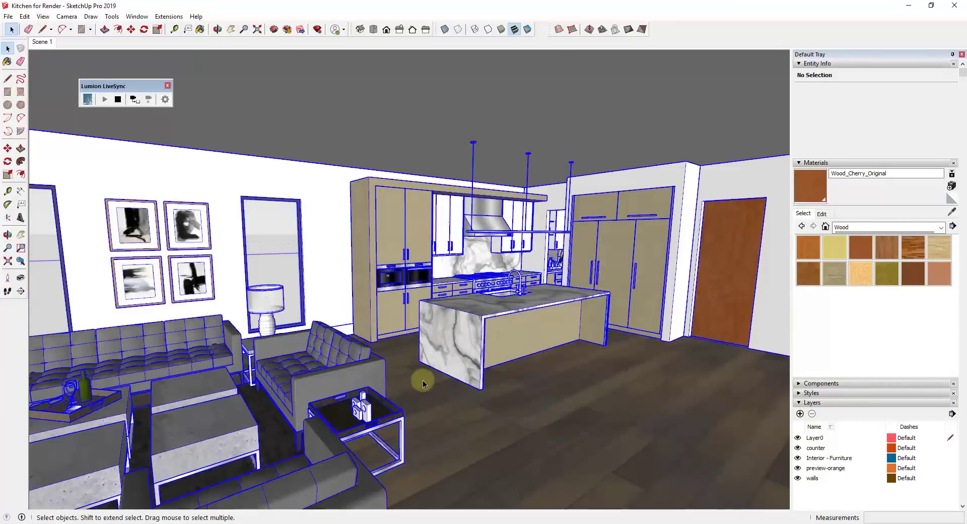
right_click(421, 382)
click(312, 372)
middle_drag(309, 359, 308, 359)
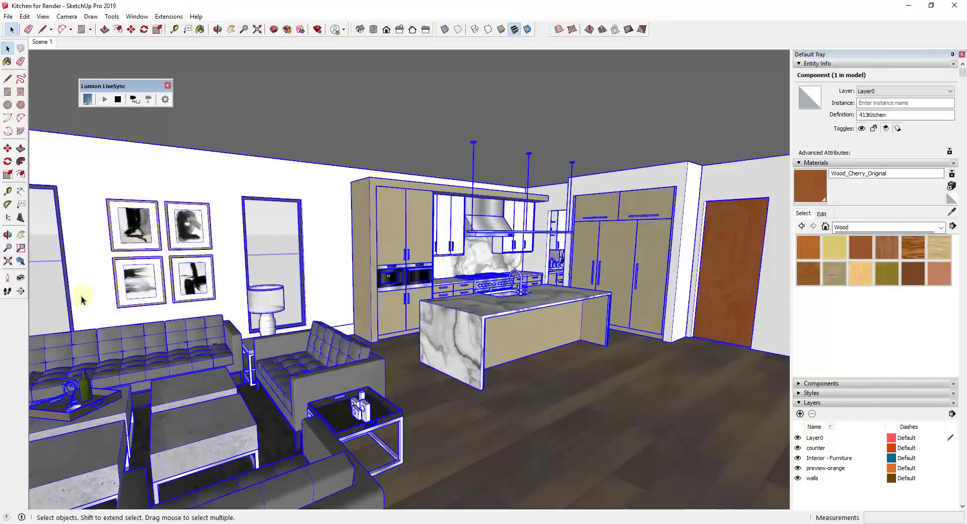
click(21, 278)
drag(556, 322, 327, 379)
key(space)
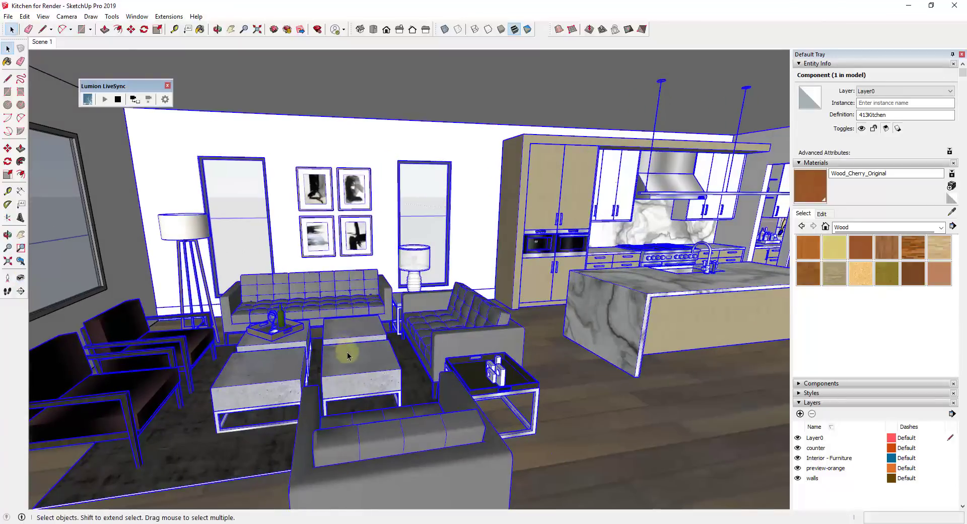
double_click(457, 334)
click(458, 334)
right_click(378, 362)
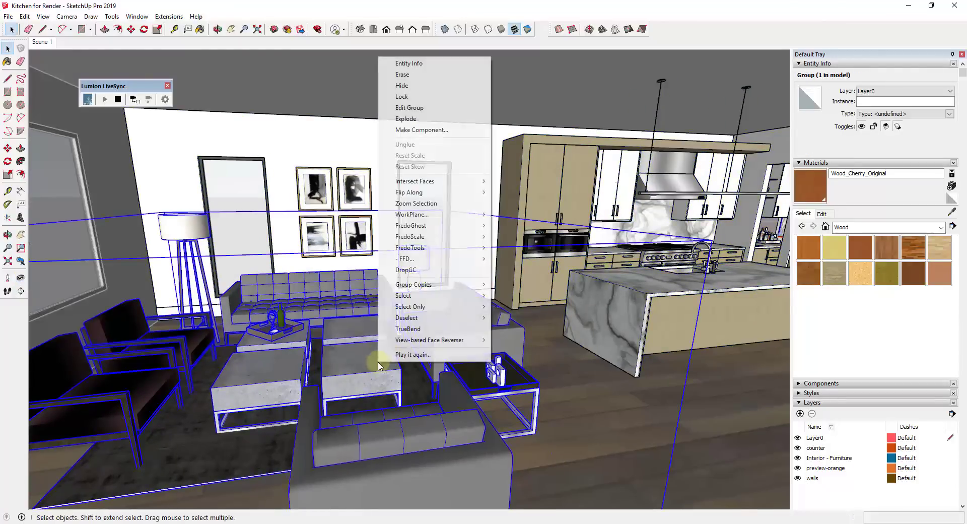
click(404, 87)
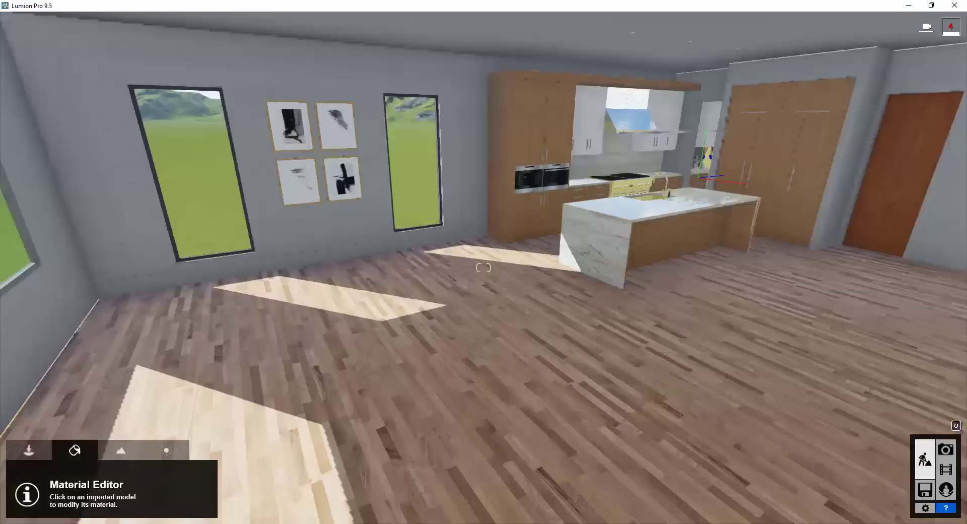
- Switch to Lumion, search the indoor object library for "rug" and place the patterned rug on the living-area floor
key(s)
right_drag(562, 333, 585, 344)
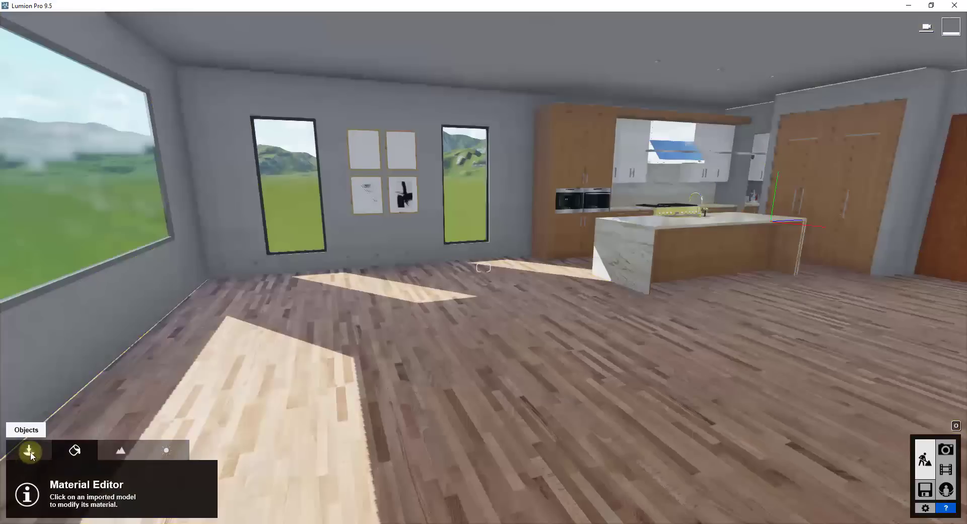
click(30, 451)
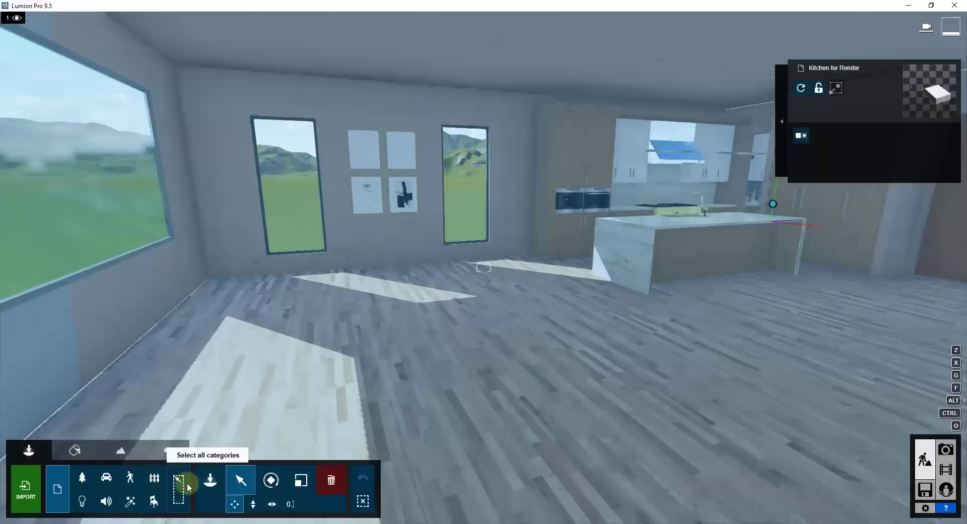
click(210, 483)
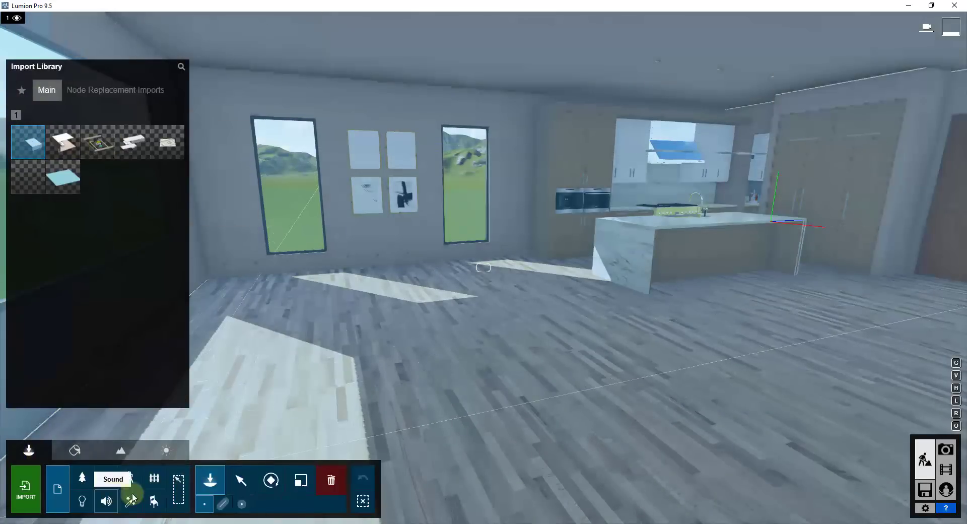
click(154, 506)
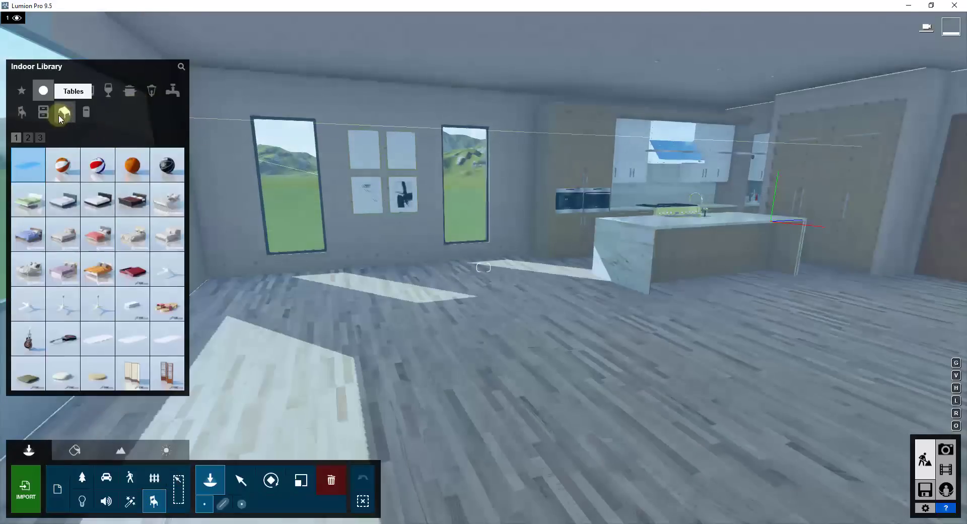
click(181, 67)
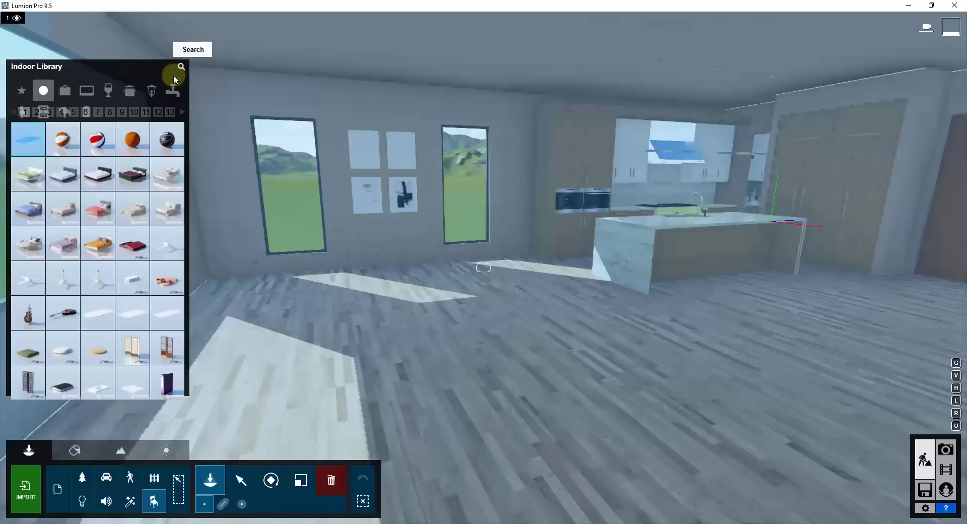
text(rug)
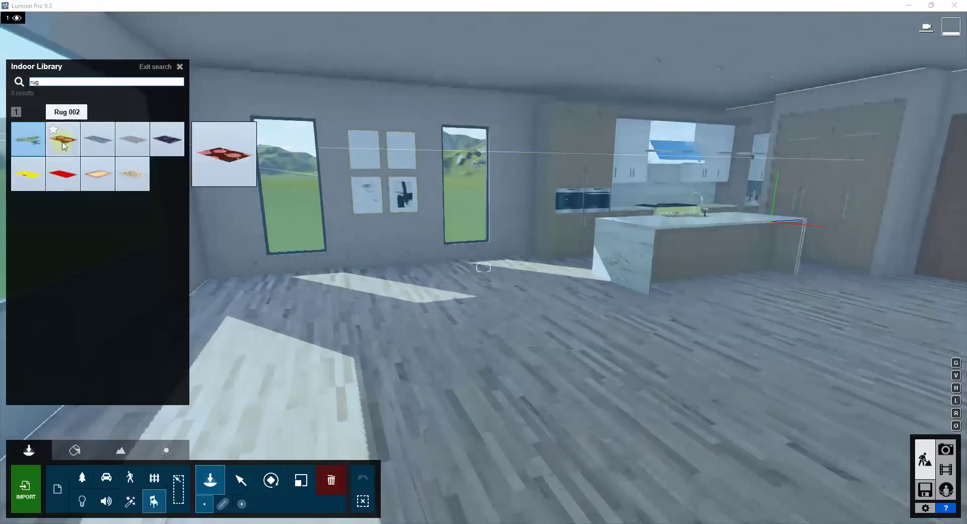
click(130, 180)
click(399, 348)
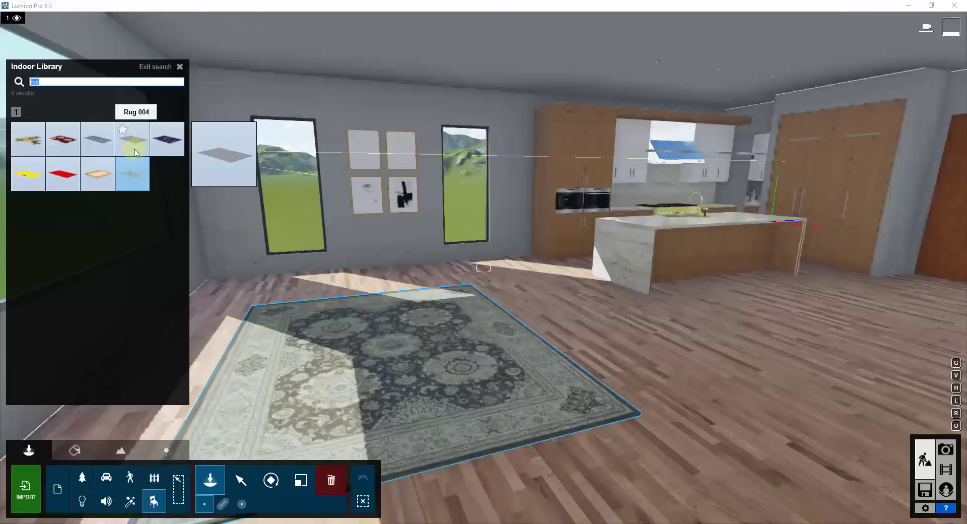
- Search the indoor library for "sofa" and place Sofa 034 along the kitchen-side edge of the rug
key(BackSpace)
key(BackSpace)
text(sofa)
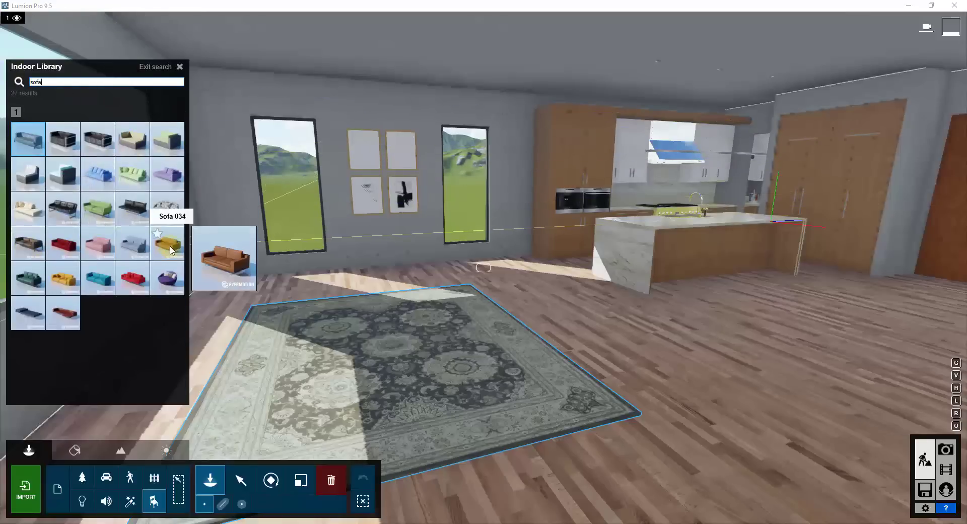
click(597, 324)
click(171, 252)
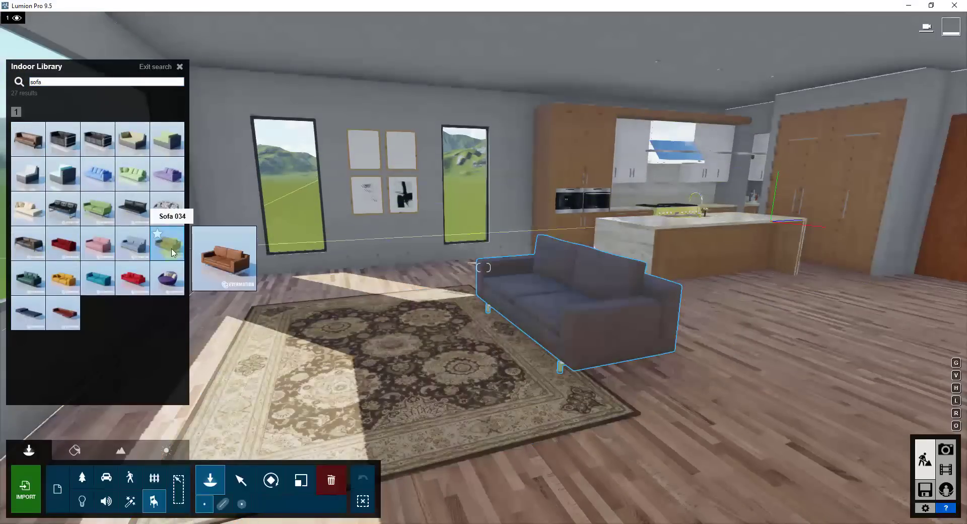
- Search the indoor library for "chair" and place two wooden armchairs with blue cushions at the rug's far edge, angled towards the seating area
key(BackSpace)
key(BackSpace)
key(BackSpace)
key(BackSpace)
text(chair)
click(41, 112)
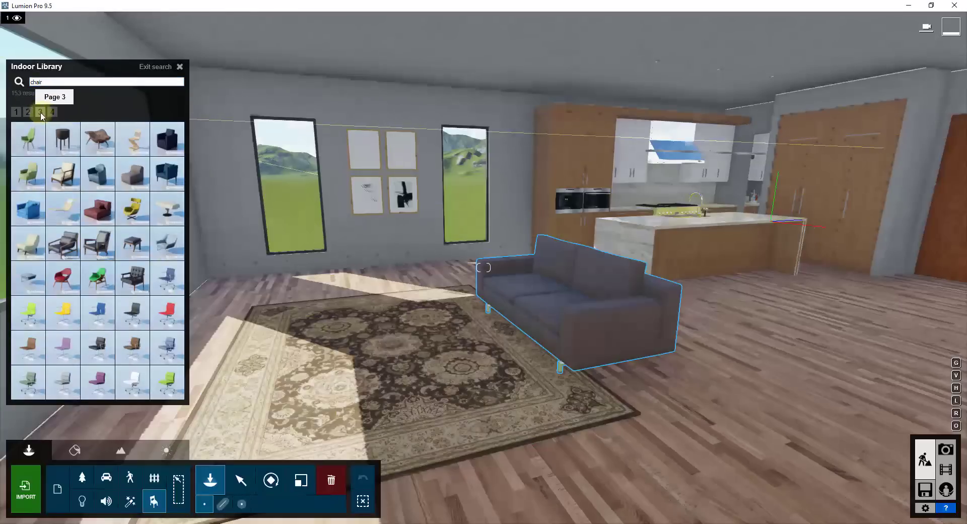
click(98, 243)
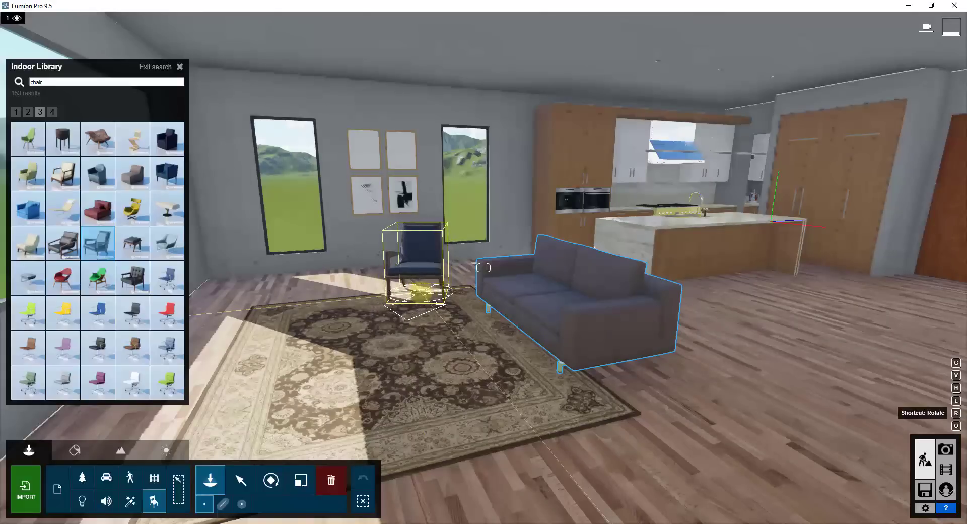
click(414, 291)
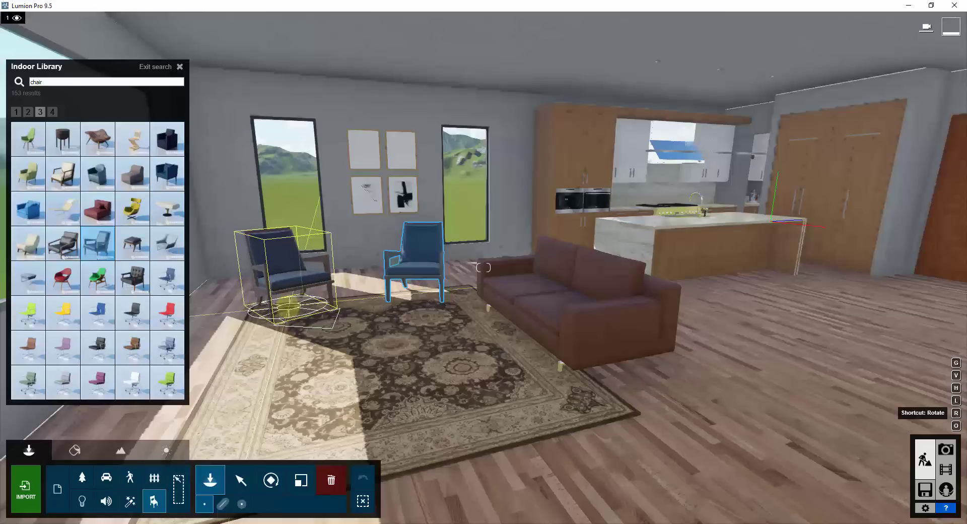
click(287, 305)
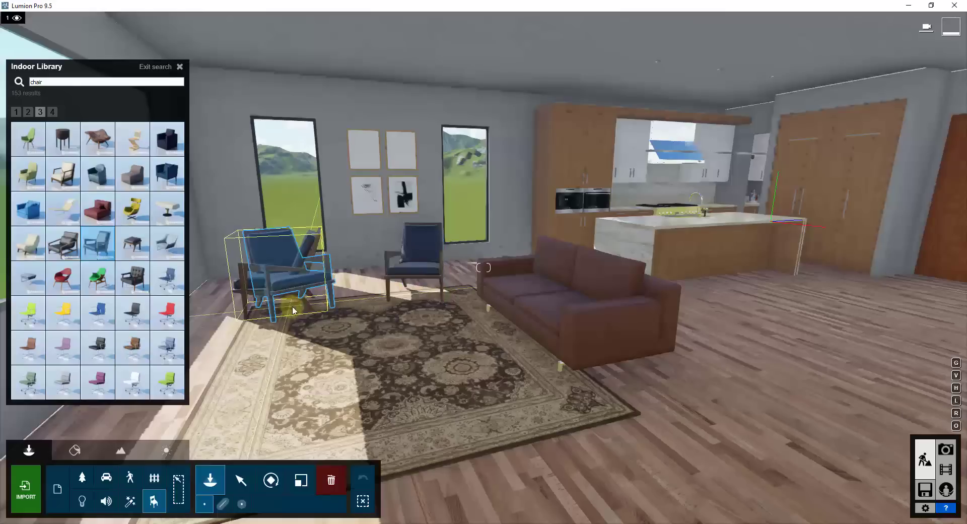
- Choose a wide wicker coffee table from the indoor tables and place it in the middle of the rug
click(180, 67)
click(64, 112)
click(167, 268)
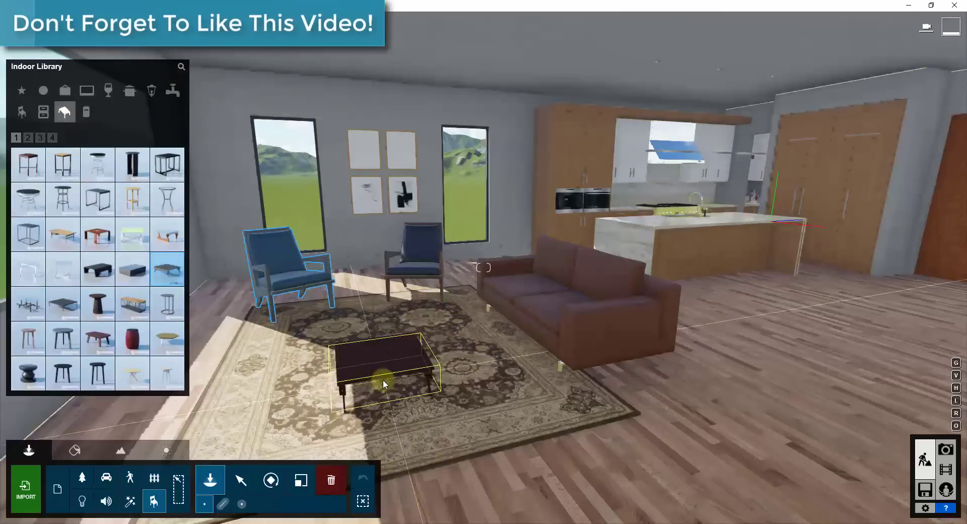
click(132, 268)
key(r)
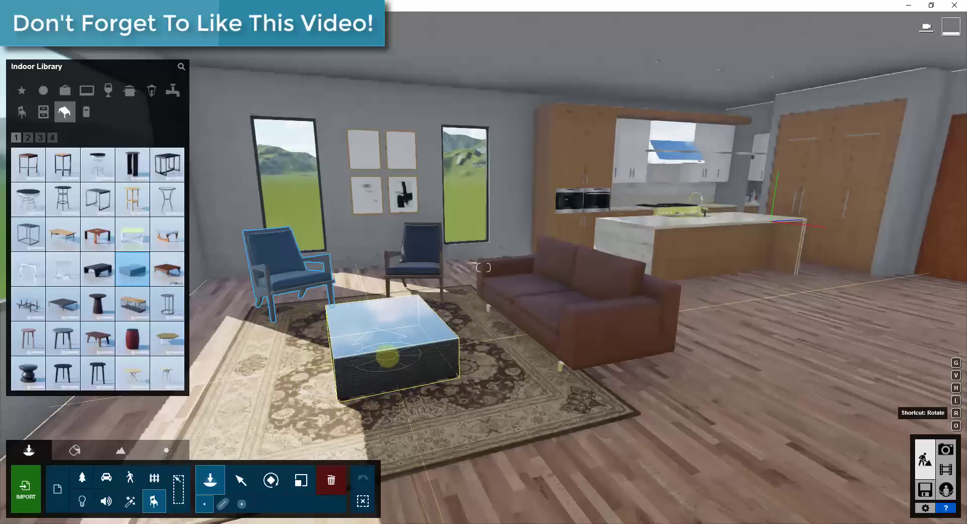
click(391, 362)
- Place a round dark side table between the two armchairs
key(a)
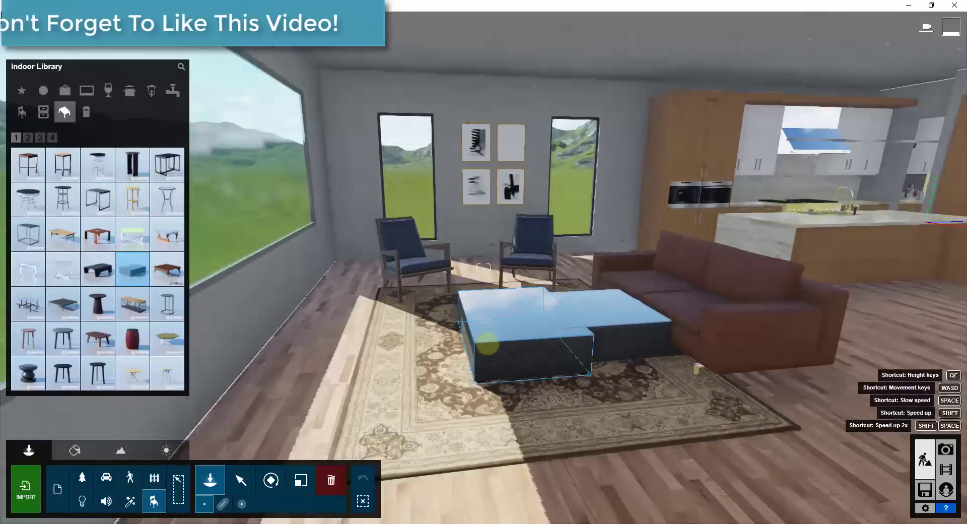
key(d)
right_drag(477, 341, 408, 341)
click(97, 303)
click(423, 293)
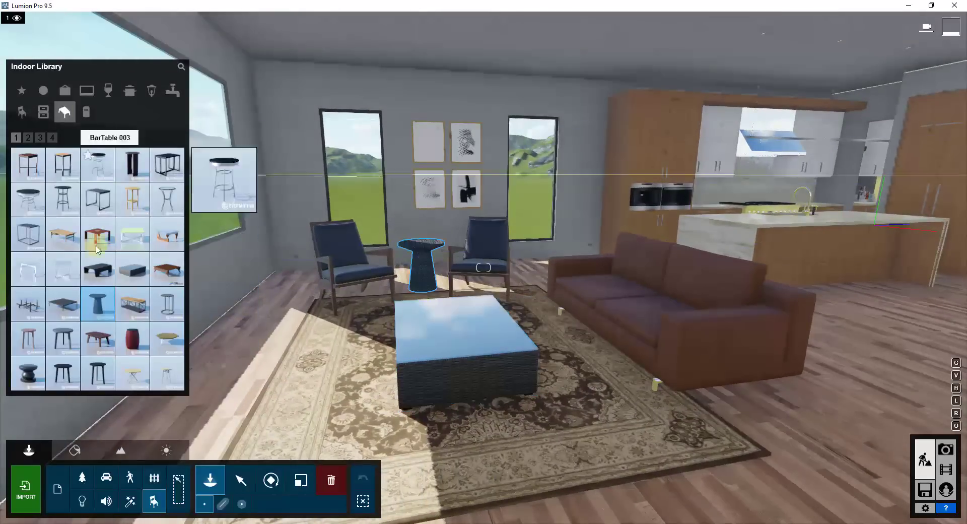
- Place FloorLamp 009 at both ends of the sofa
click(40, 137)
click(52, 137)
right_drag(509, 343, 572, 368)
click(151, 90)
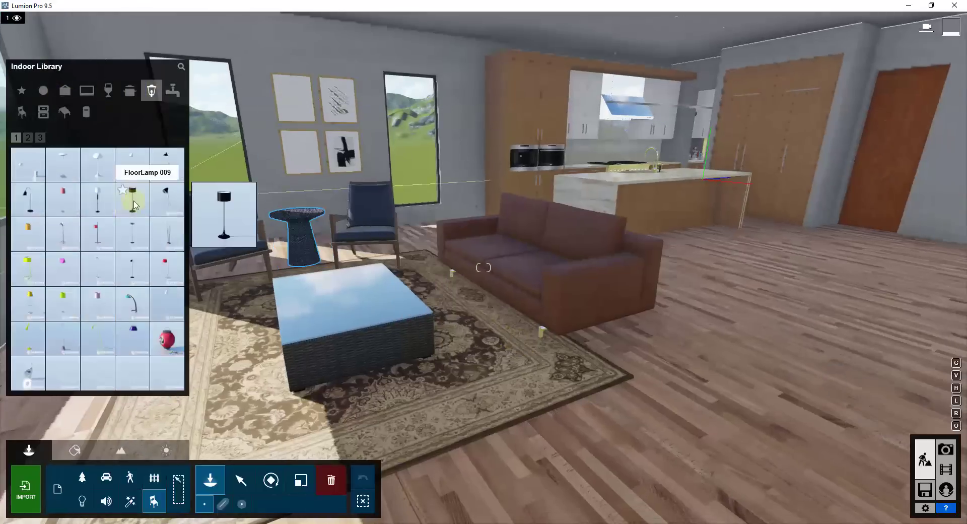
click(133, 199)
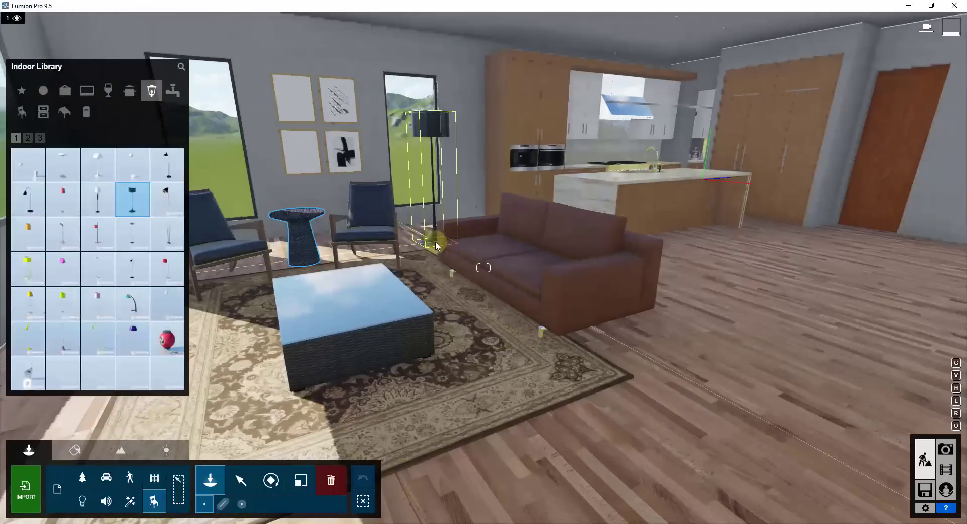
click(435, 245)
click(633, 366)
- Place a table lamp with a black drum shade on the side table between the armchairs
right_drag(632, 367, 428, 347)
right_drag(385, 376, 466, 376)
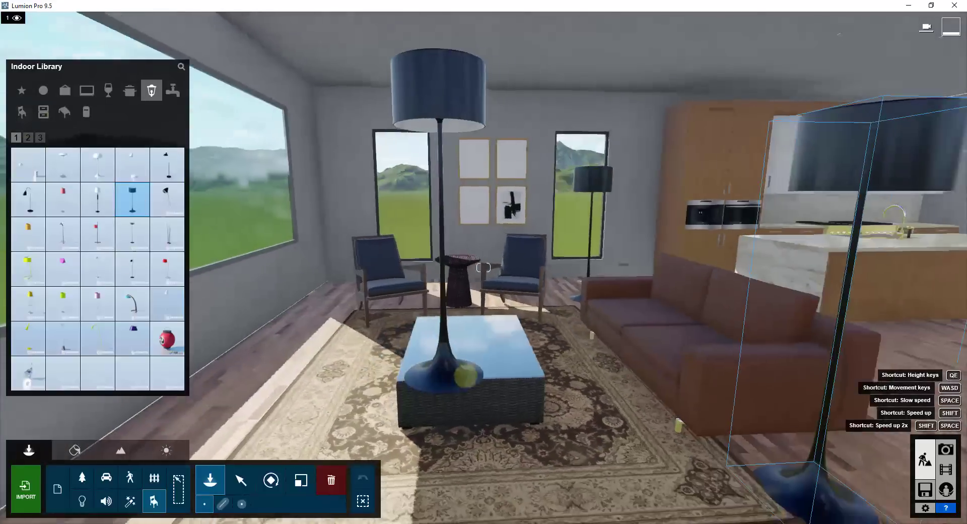
click(28, 138)
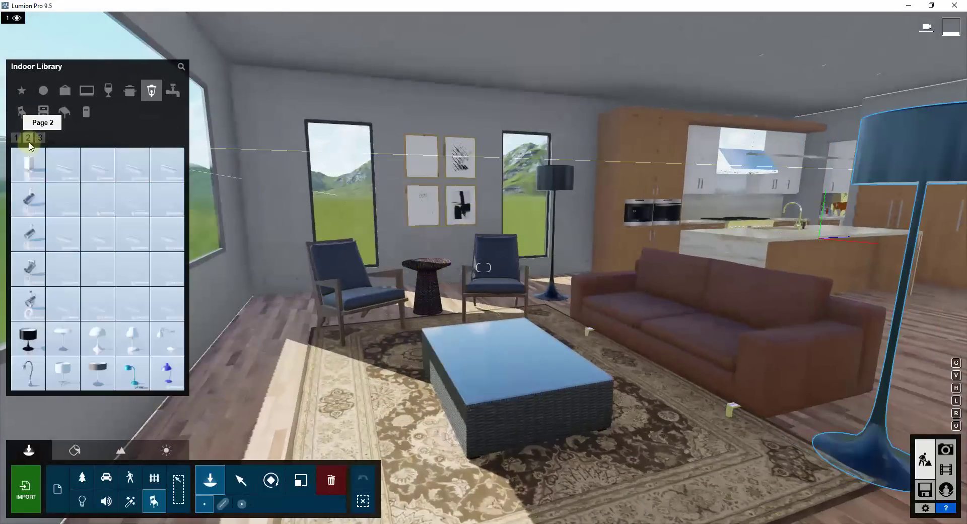
click(429, 267)
- Place four BarChair 007 stools in a row along the seating side of the kitchen island
right_drag(600, 259, 600, 290)
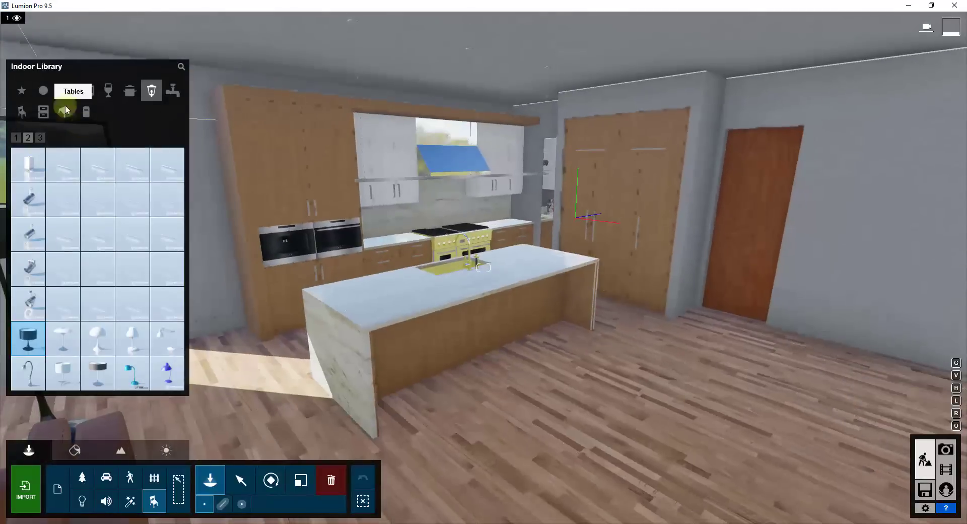
click(21, 112)
click(101, 204)
click(588, 367)
click(543, 384)
click(496, 405)
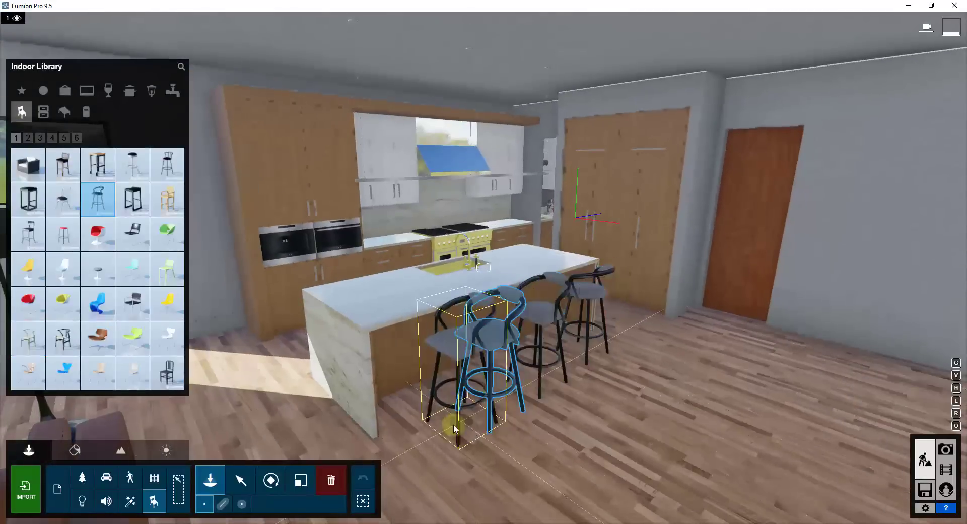
click(453, 427)
right_drag(454, 427, 462, 434)
click(455, 433)
- Rotate the bar stools to an orientation of about -94° so they face the island
click(271, 480)
click(453, 453)
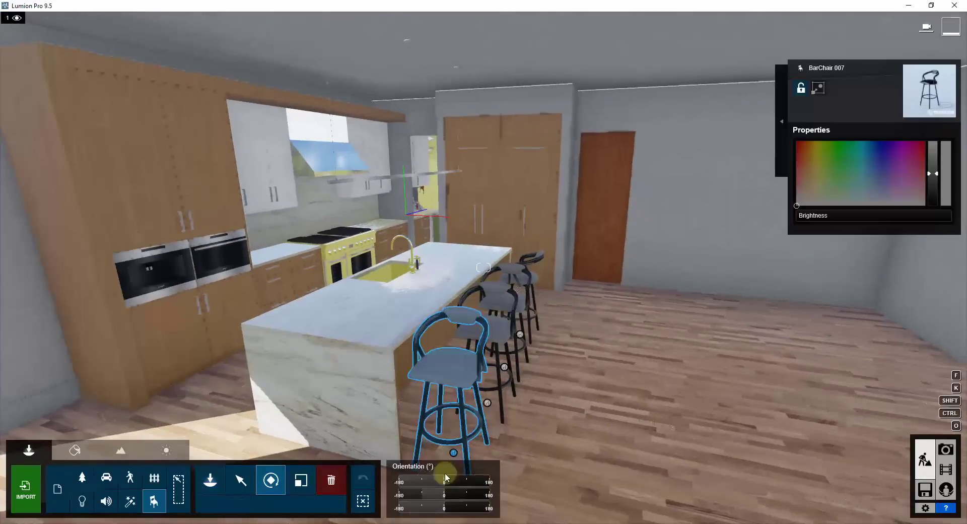
drag(423, 492, 448, 483)
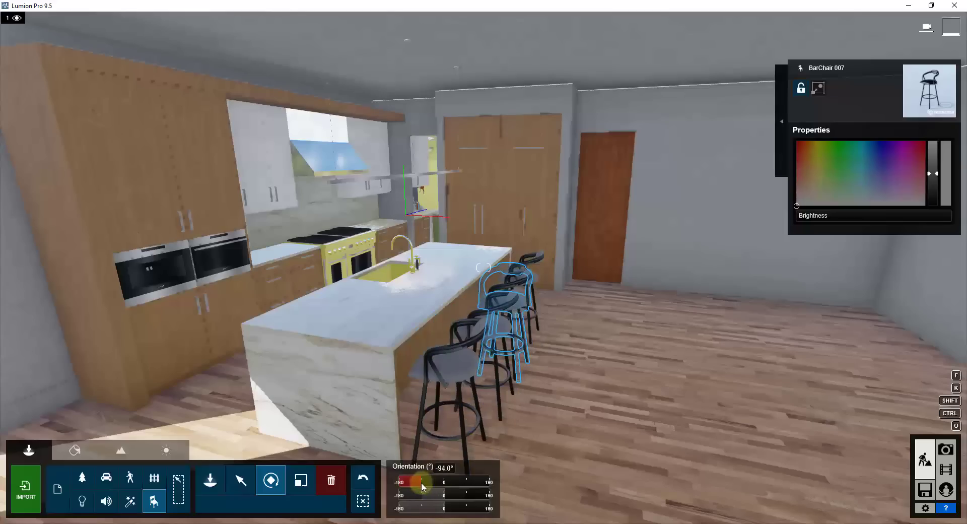
- Examine the placed furniture around the kitchen island and the living area from several viewpoints
key(s)
right_drag(604, 351, 579, 302)
key(w)
key(s)
key(s)
key(w)
key(s)
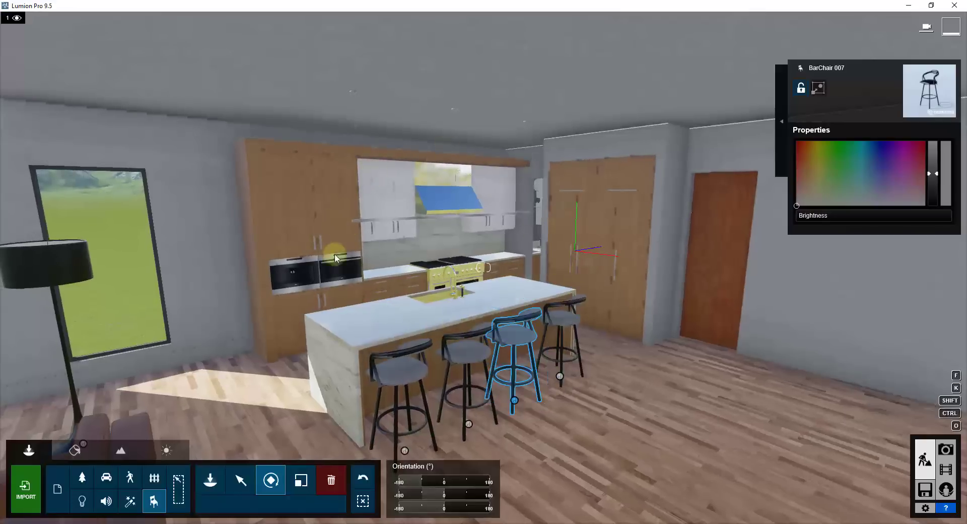
right_drag(569, 281, 534, 288)
key(w)
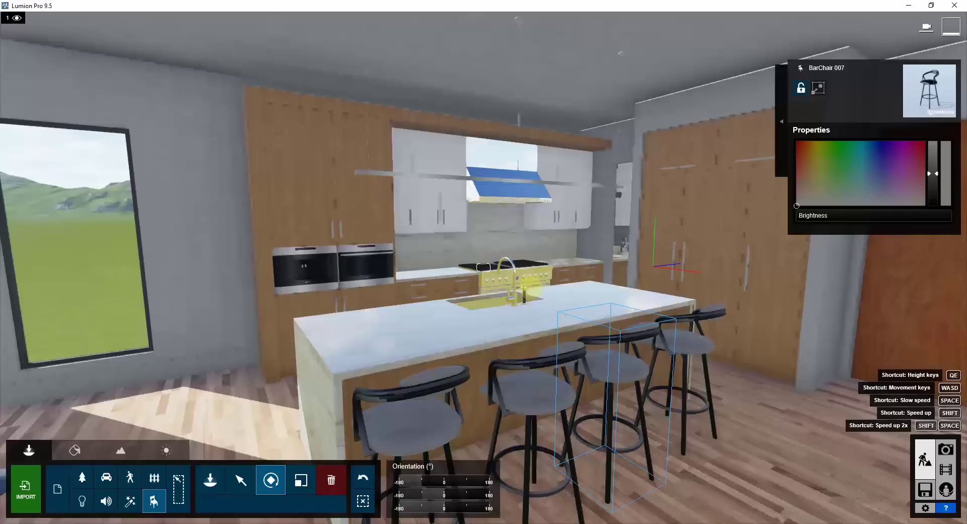
key(s)
key(q)
right_drag(531, 291, 537, 304)
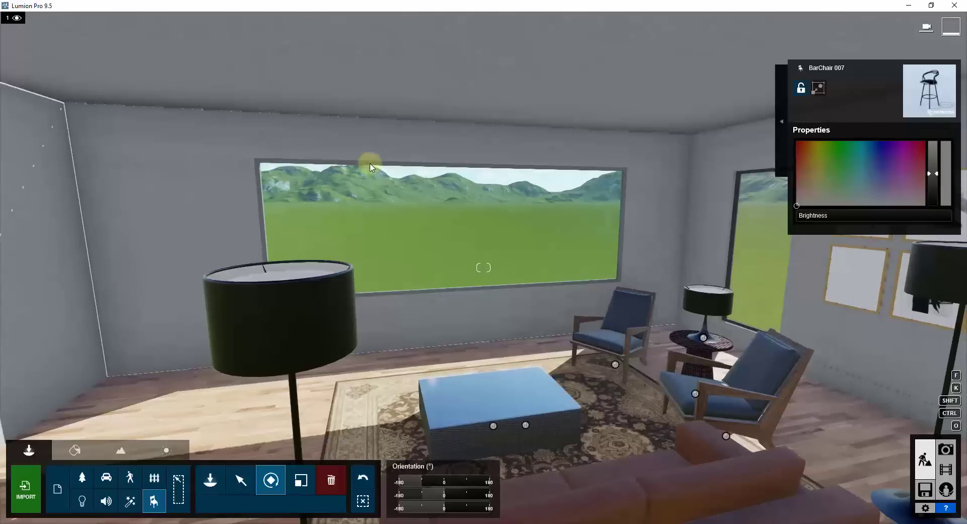
right_drag(479, 229, 587, 279)
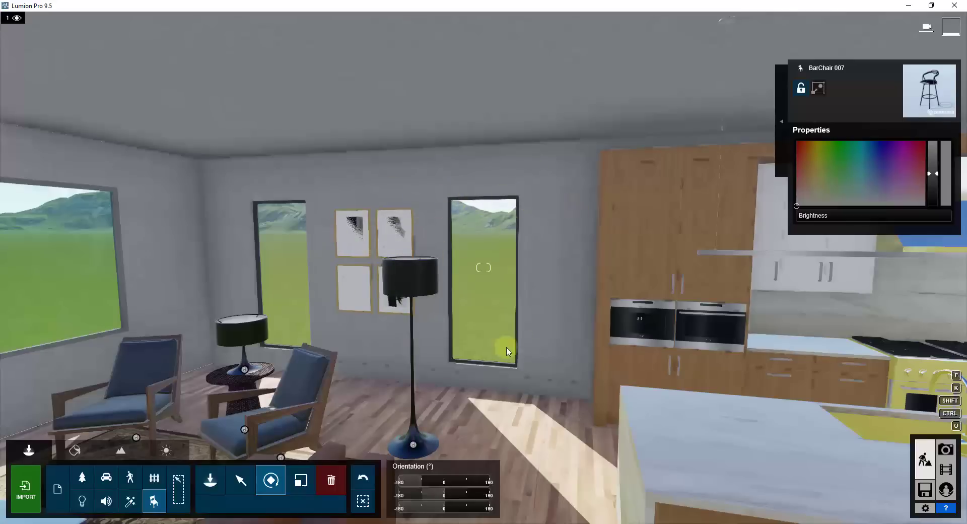
- Face the kitchen island and its four bar stools from the living area and switch to Photo mode
mouse_move(507, 352)
right_down()
mouse_move(579, 331)
mouse_move(503, 368)
right_up()
key(s)
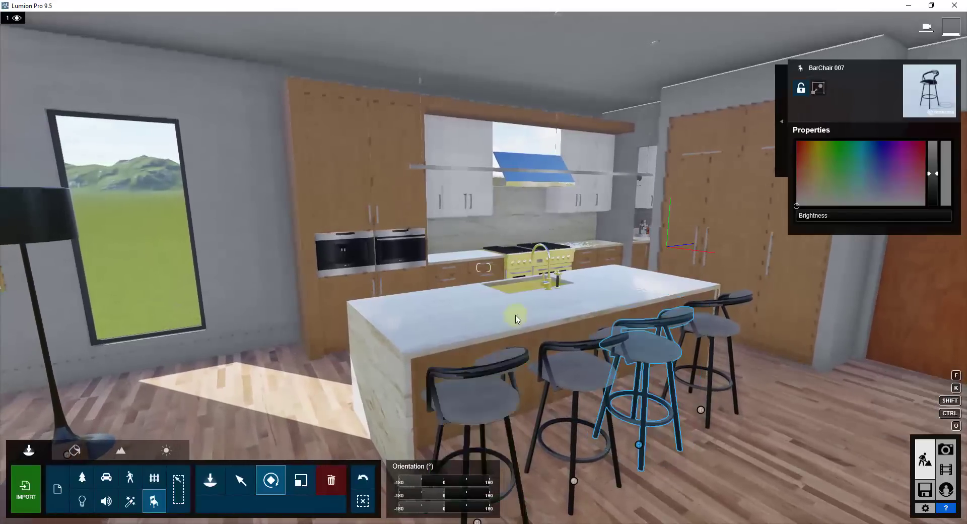
right_drag(520, 311, 525, 298)
key(s)
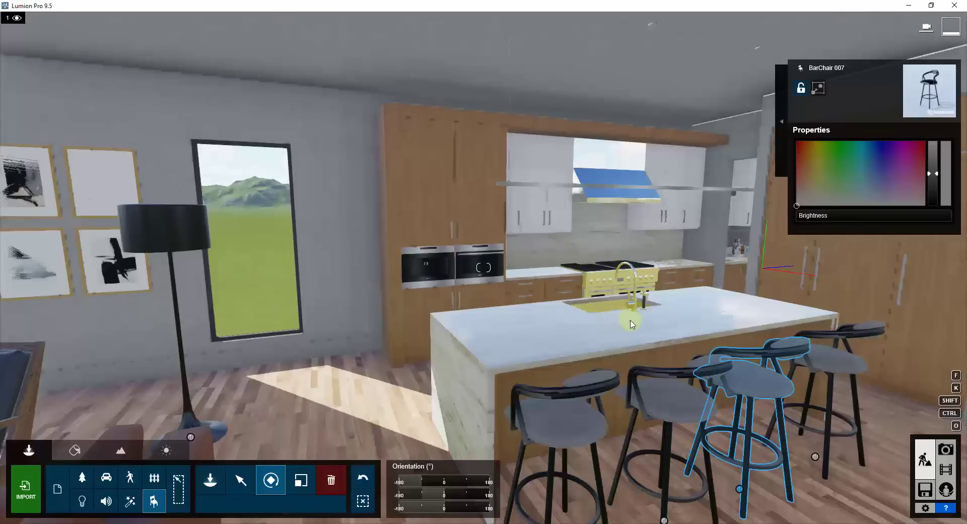
right_drag(630, 320, 630, 320)
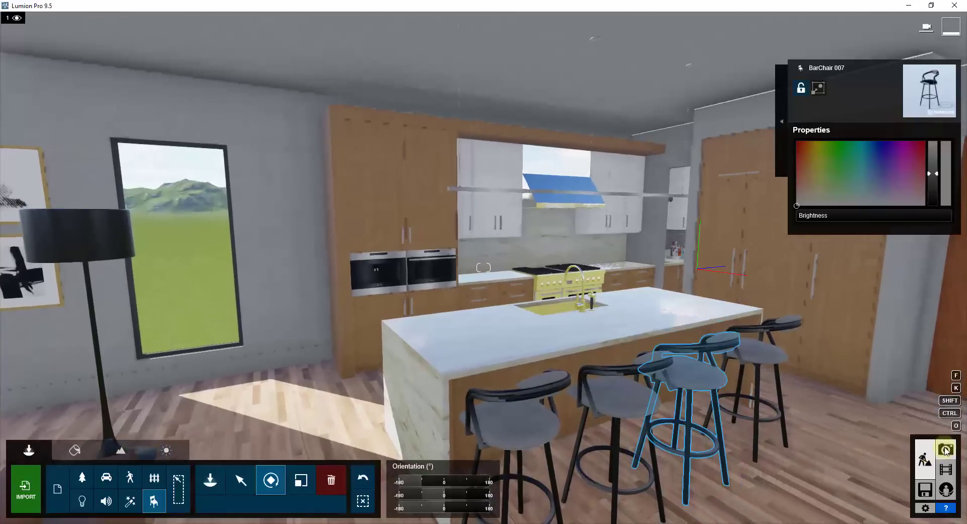
click(946, 450)
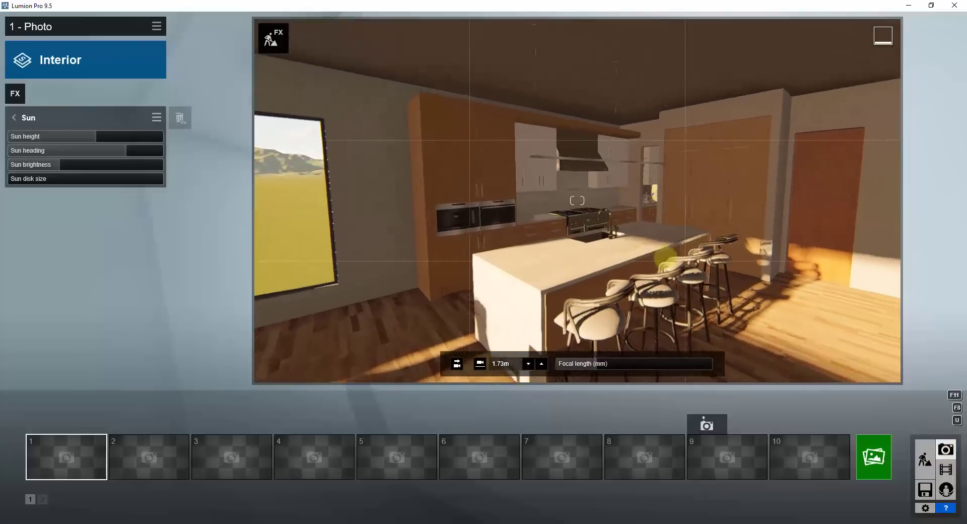
- Frame the island, stools and wall cabinets in the photo view, adjust the focal length, and store the camera in photo slot 1
right_drag(666, 258, 666, 258)
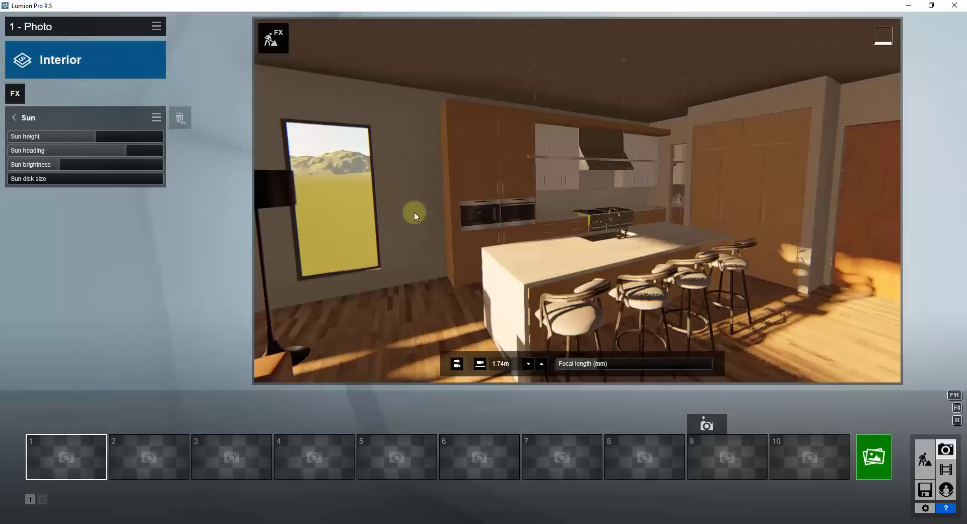
right_drag(510, 215, 511, 214)
key(w)
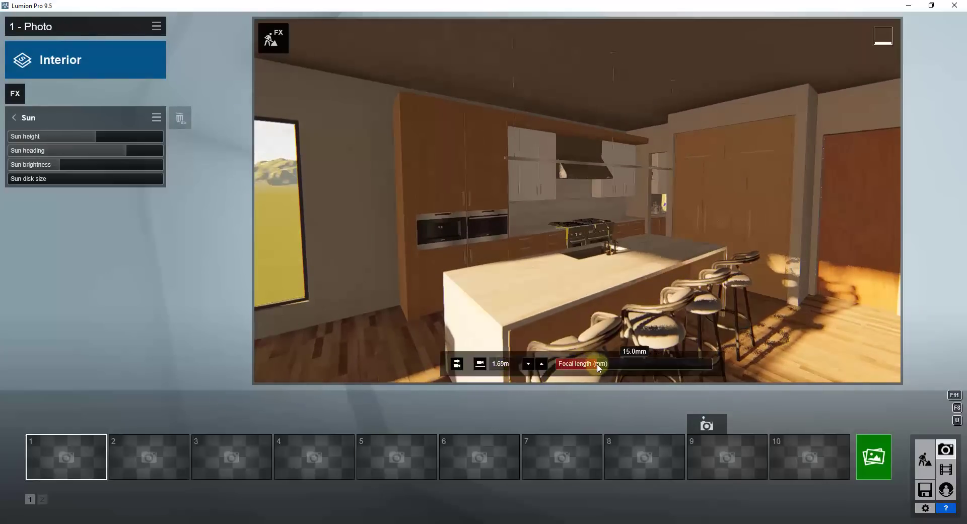
drag(597, 364, 602, 363)
right_drag(578, 268, 630, 261)
key(s)
key(d)
click(70, 425)
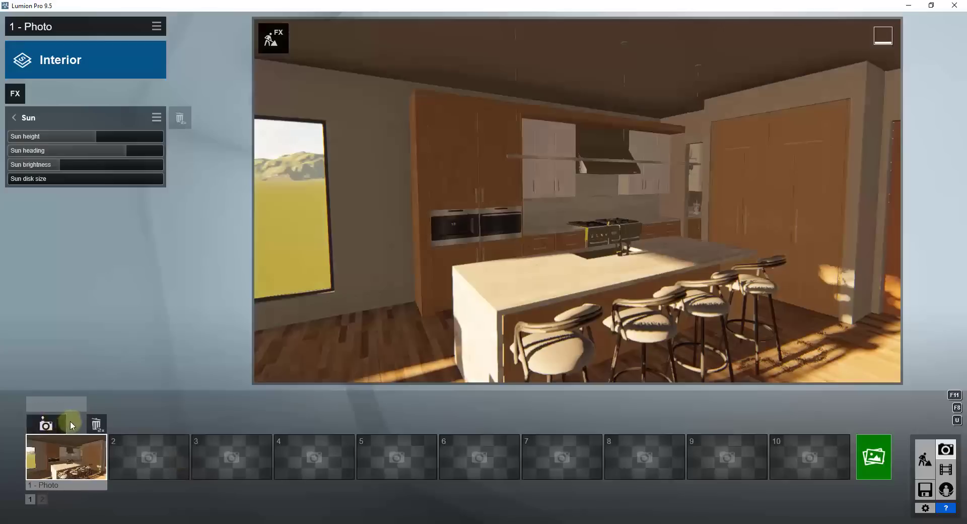
right_drag(601, 272, 601, 272)
click(46, 425)
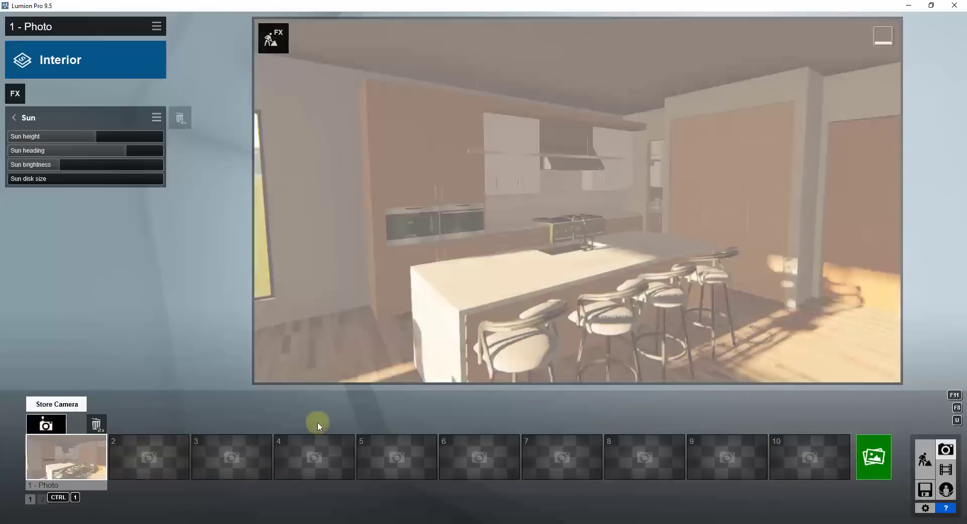
- Render the current shot at Desktop size (1920x1080) and save it as the JPG file Test2
click(875, 456)
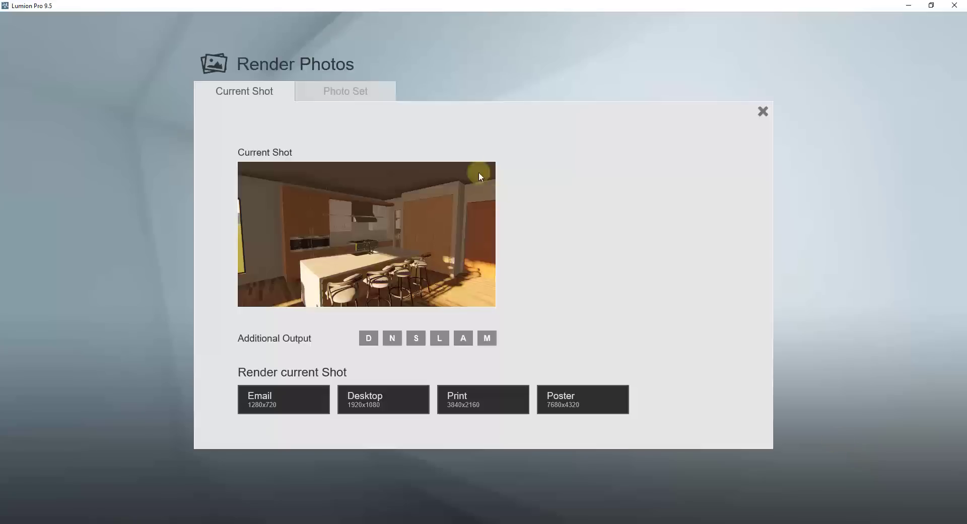
click(373, 403)
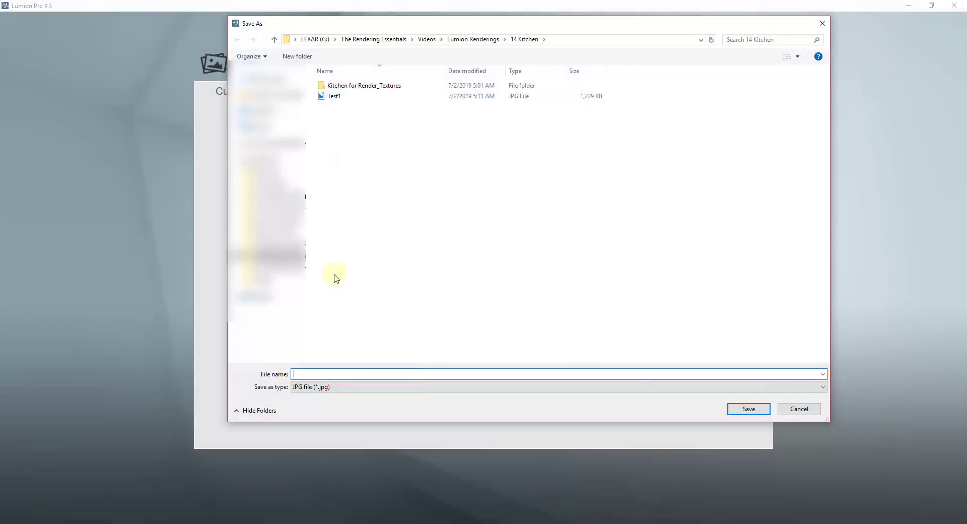
text(Test2)
key(Return)
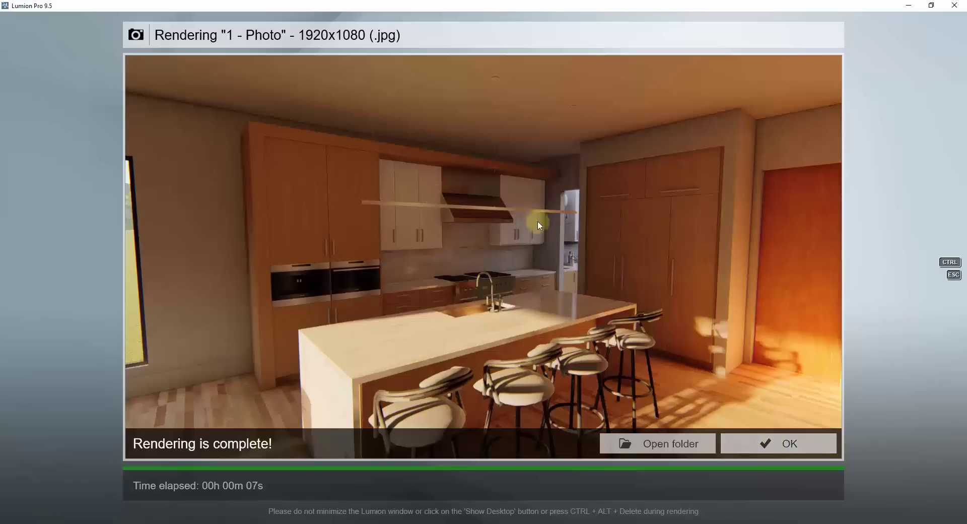
click(770, 449)
- Set the Temperature of the photo's Color Correction effect to 0.3
click(15, 94)
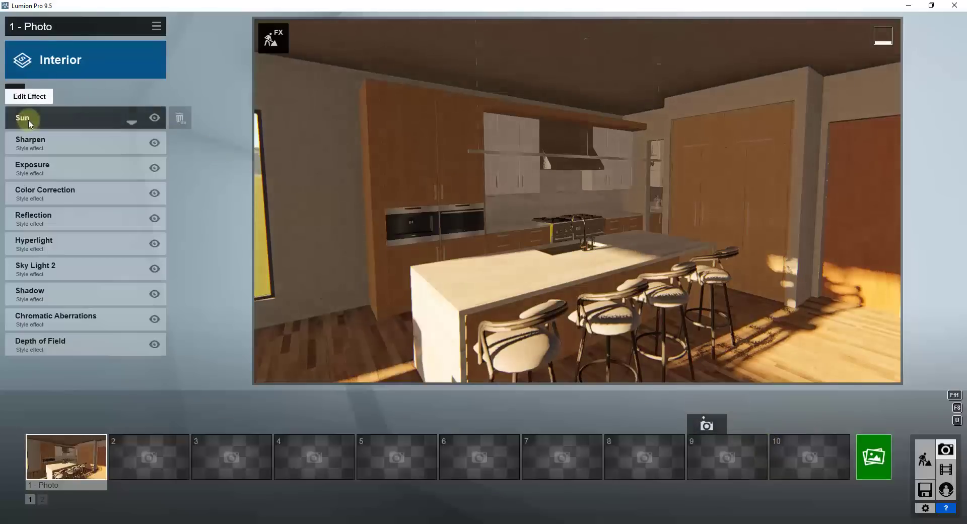
click(63, 201)
mouse_move(117, 137)
mouse_down()
mouse_move(108, 137)
mouse_move(151, 137)
mouse_move(113, 135)
mouse_up()
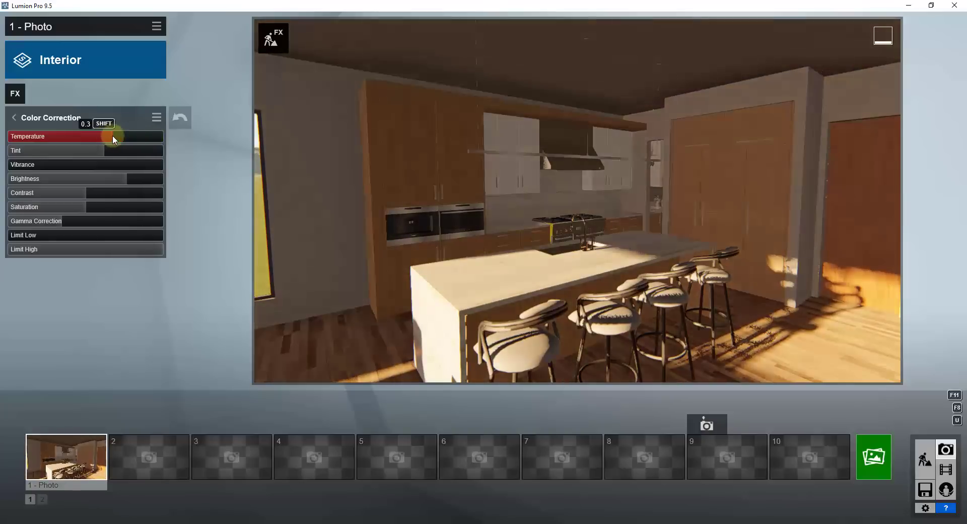